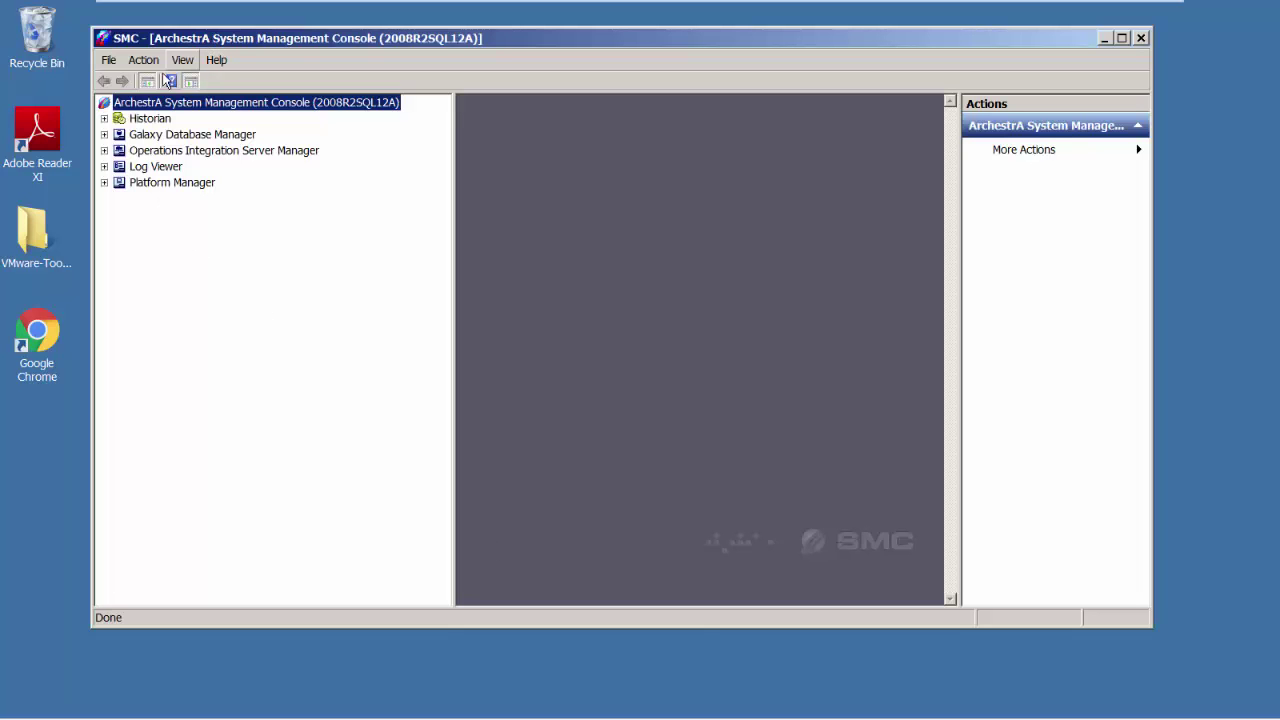
Expand the local Allen-Bradley ABCIP server's first instance in the Operations Integration Server Manager down to its configuration and display the PORT_CIP_000 parameters.
click(104, 150)
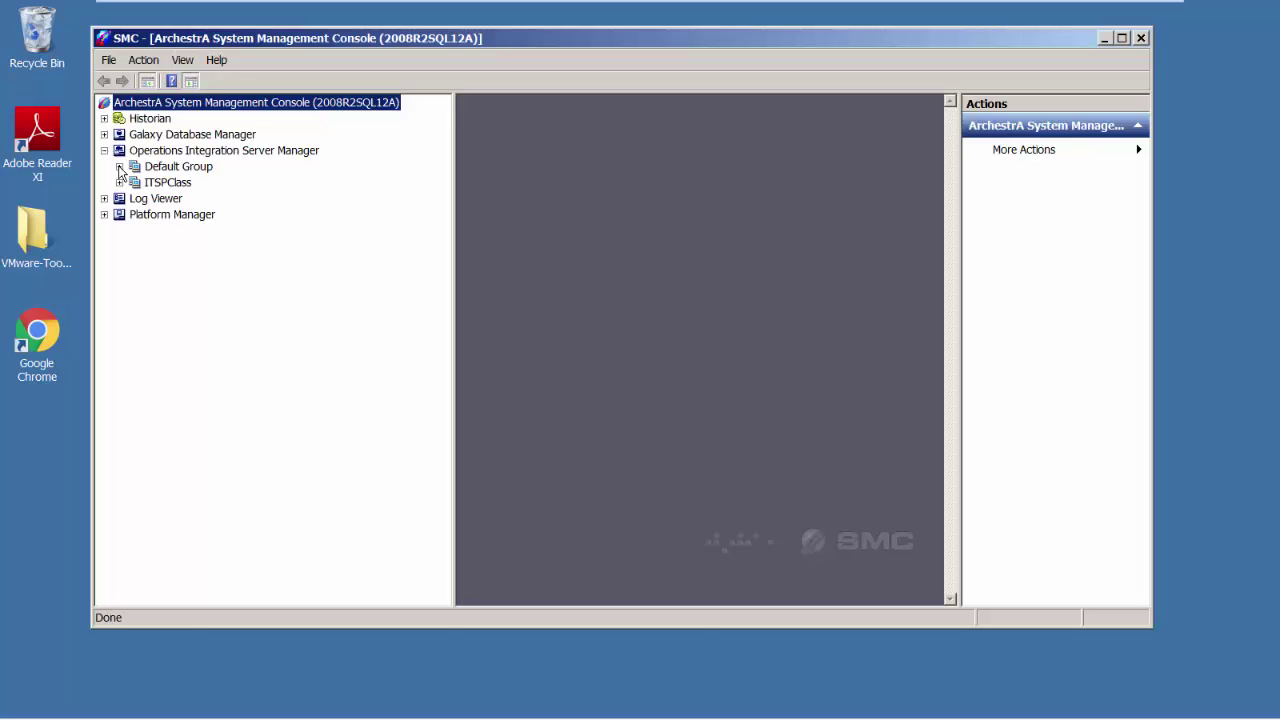
click(119, 166)
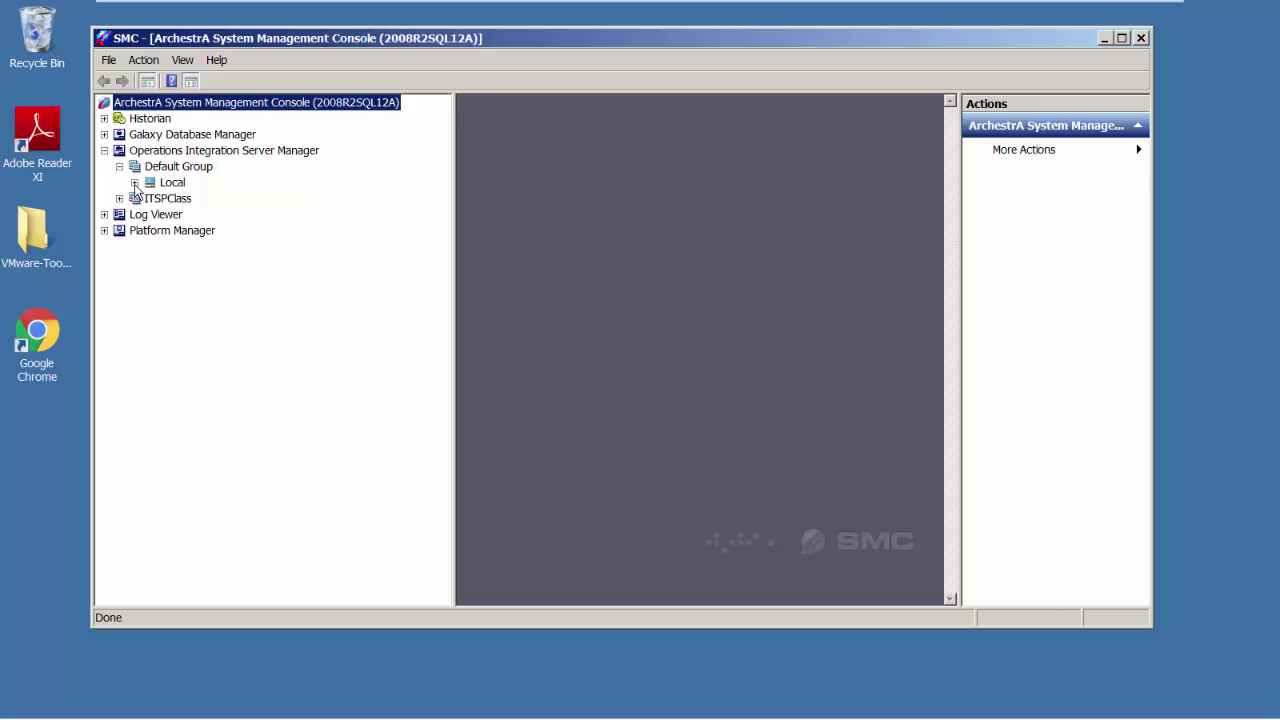
click(134, 183)
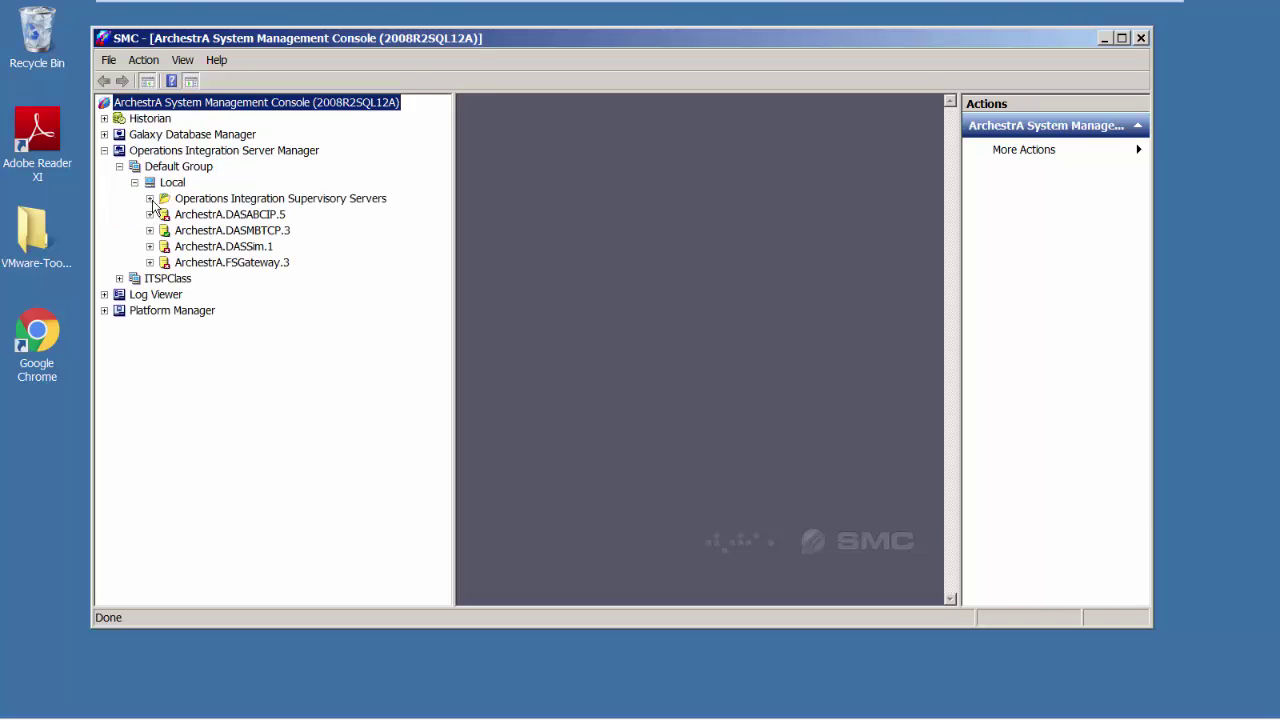
click(150, 199)
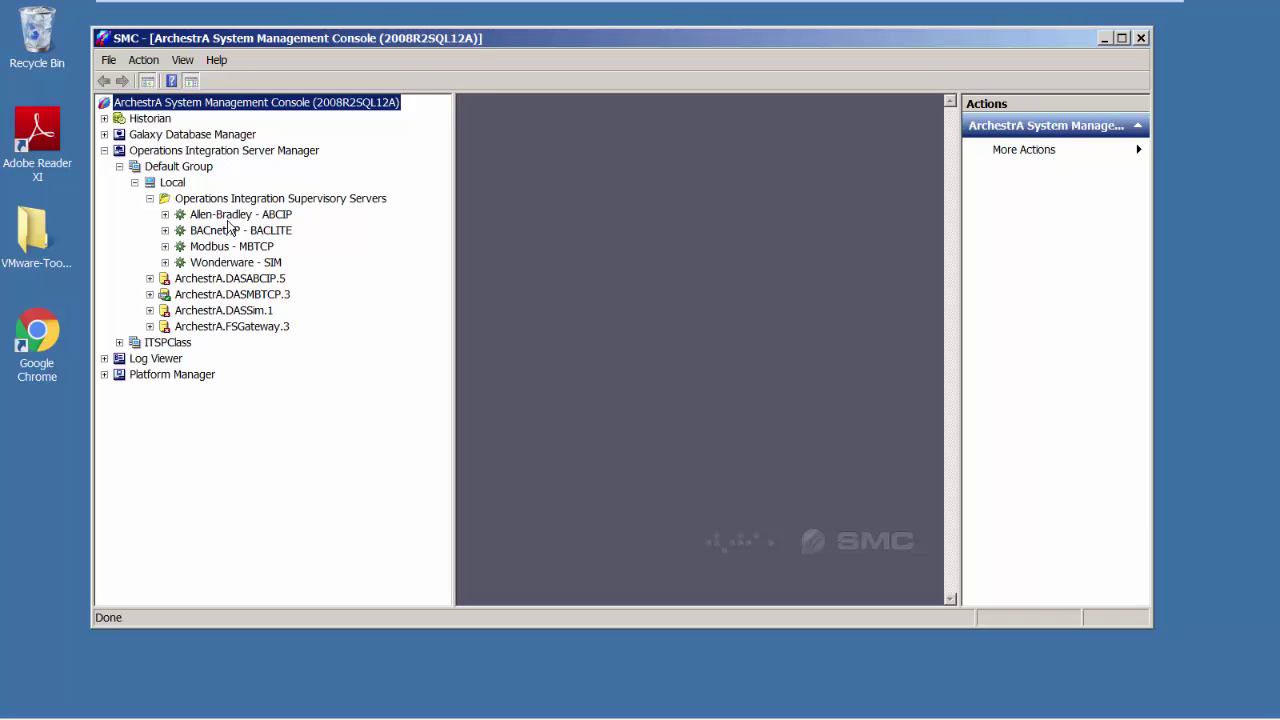
click(165, 214)
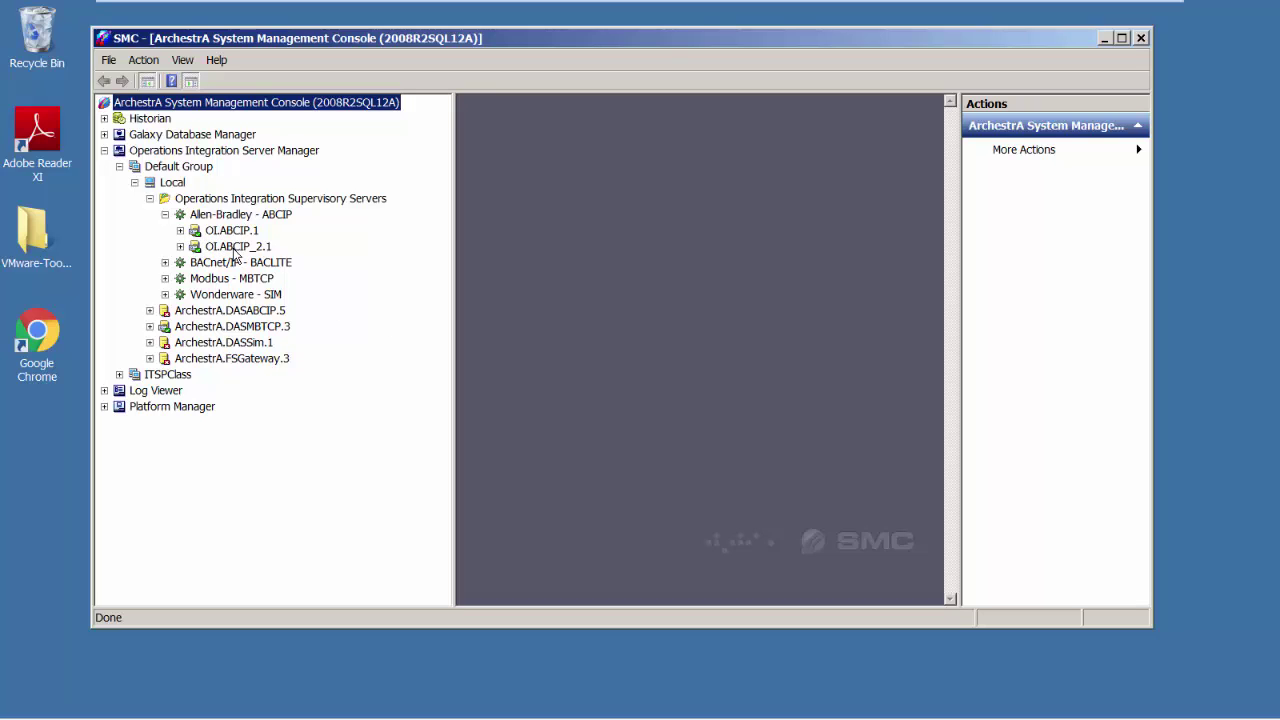
click(180, 230)
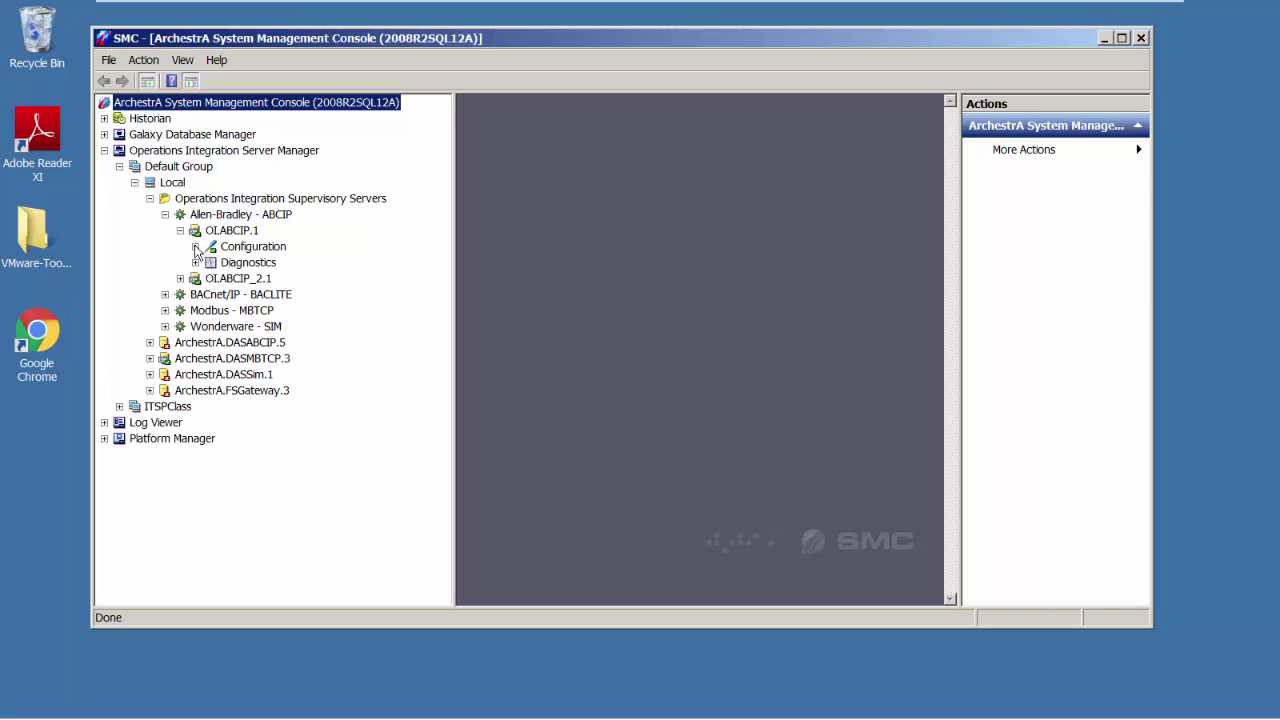
click(196, 247)
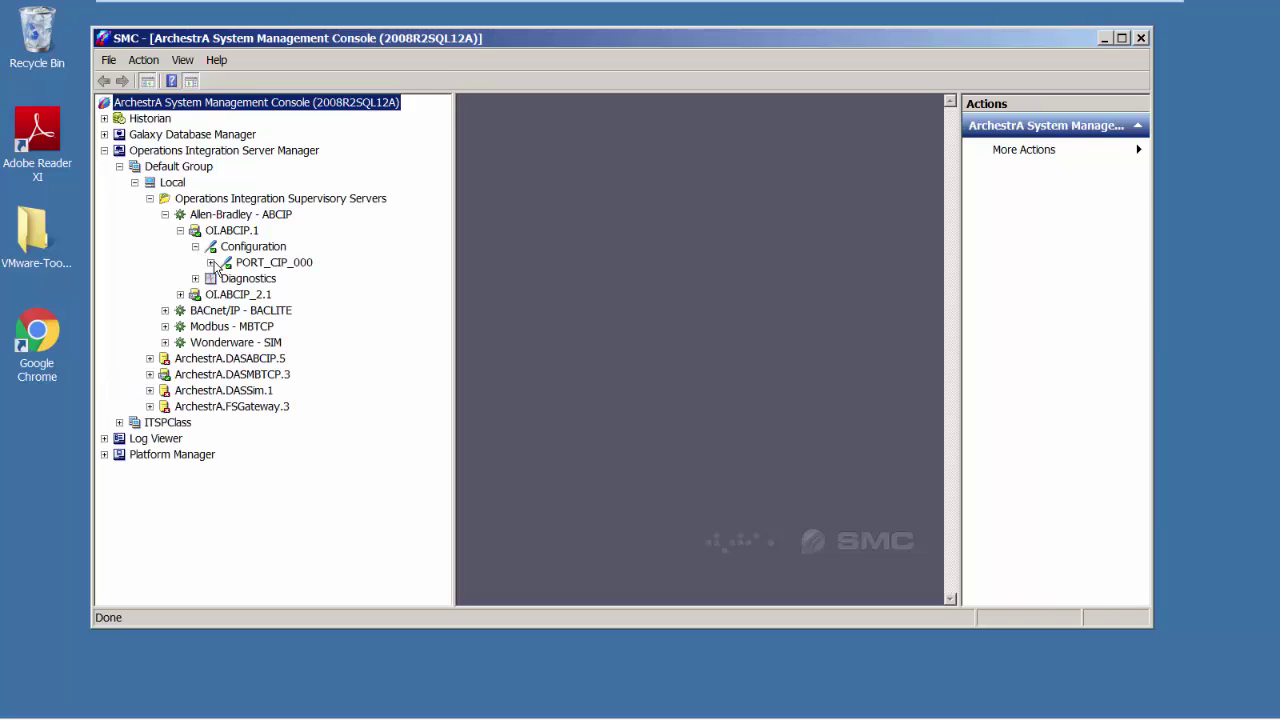
click(211, 262)
click(265, 267)
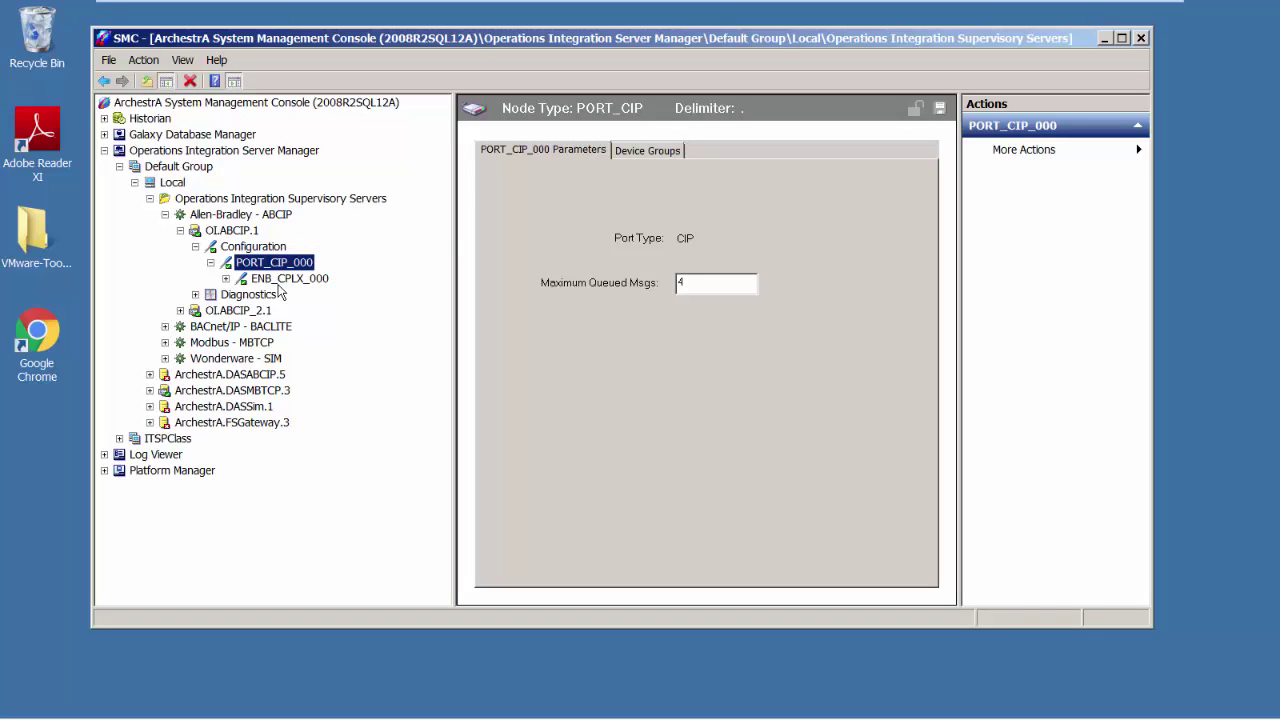
Inspect the parameters of ENB_CPLX_000, BACKPLANE_CPLX_000 and LOGIX_CPLX_000, including the device groups of LOGIX_CPLX_000.
click(279, 283)
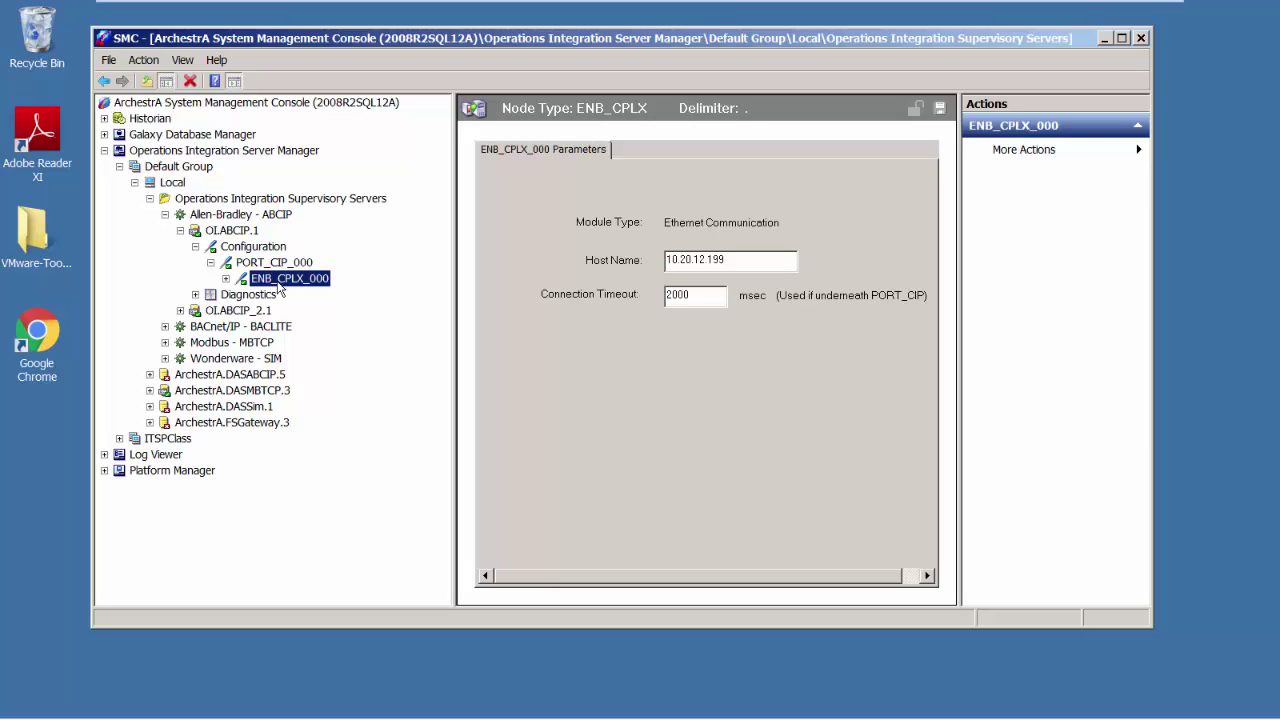
click(227, 279)
click(302, 298)
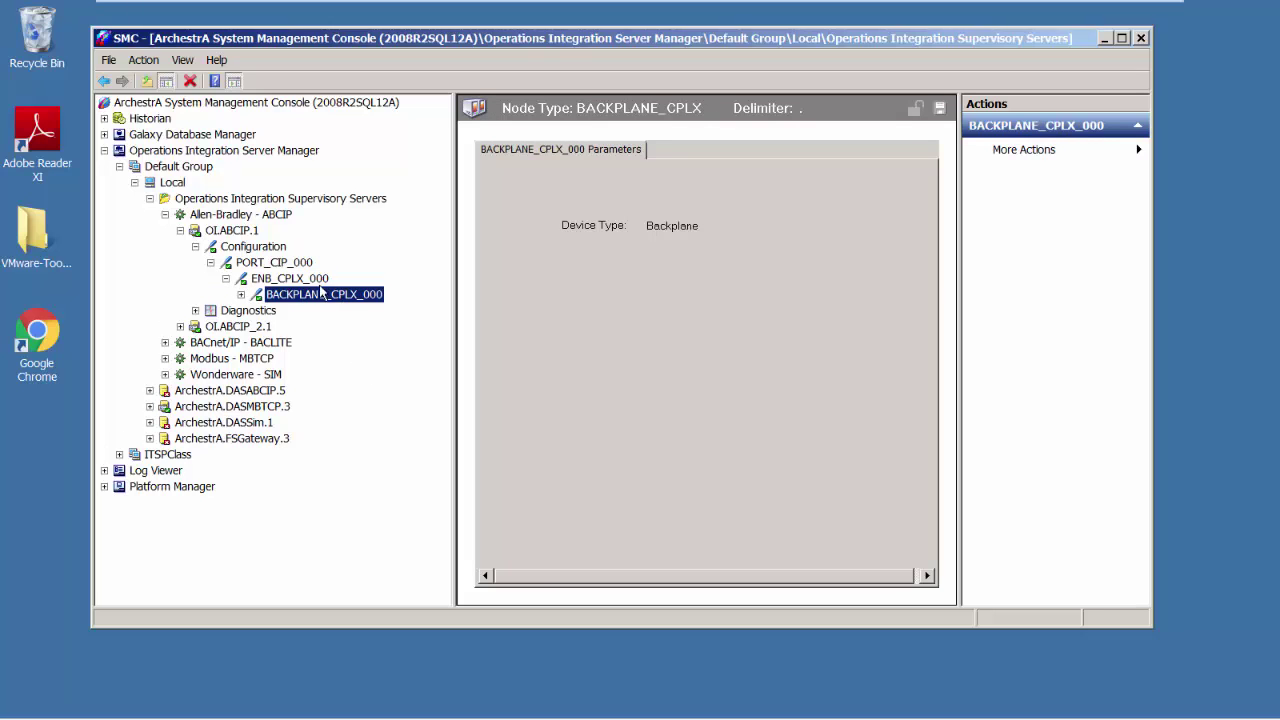
click(241, 295)
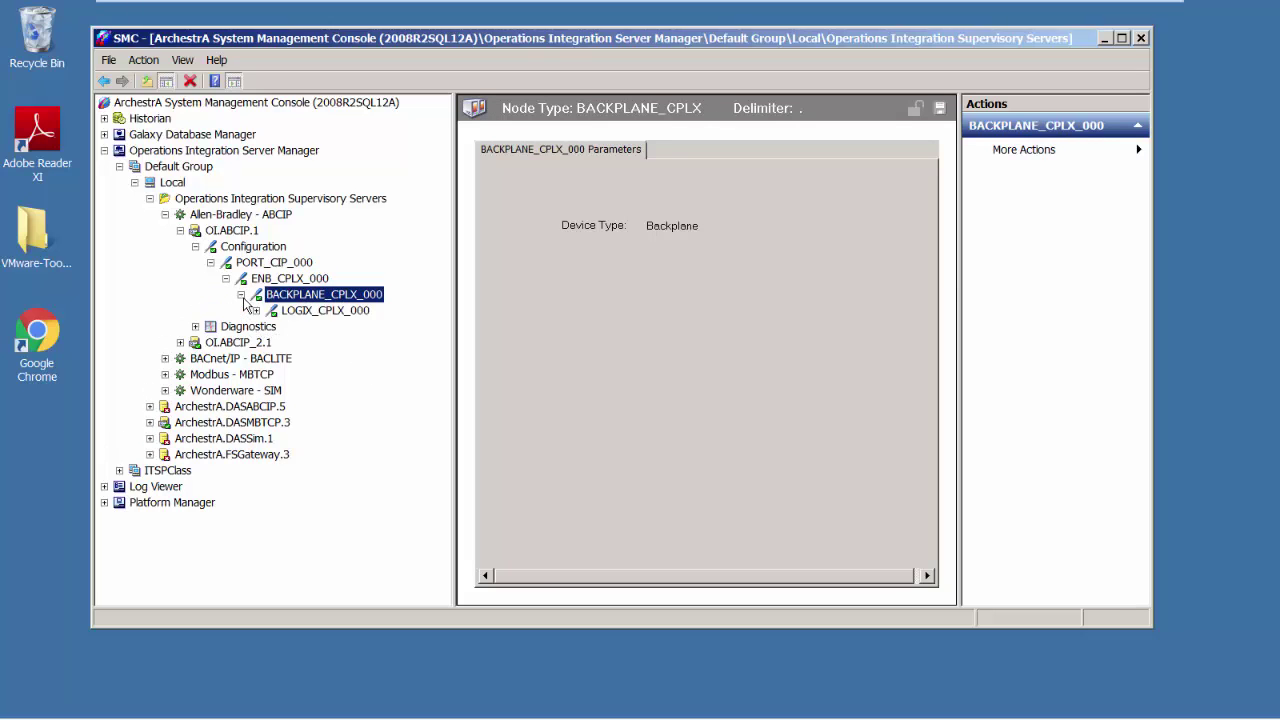
click(325, 311)
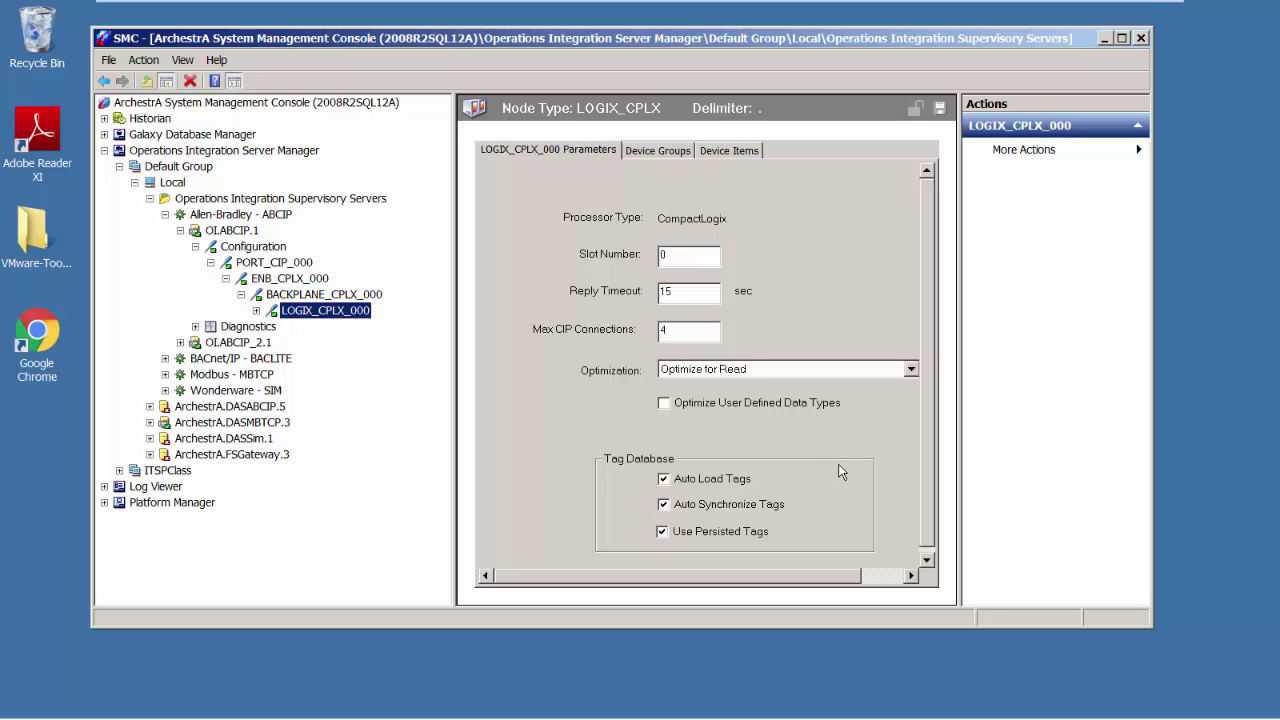
click(672, 153)
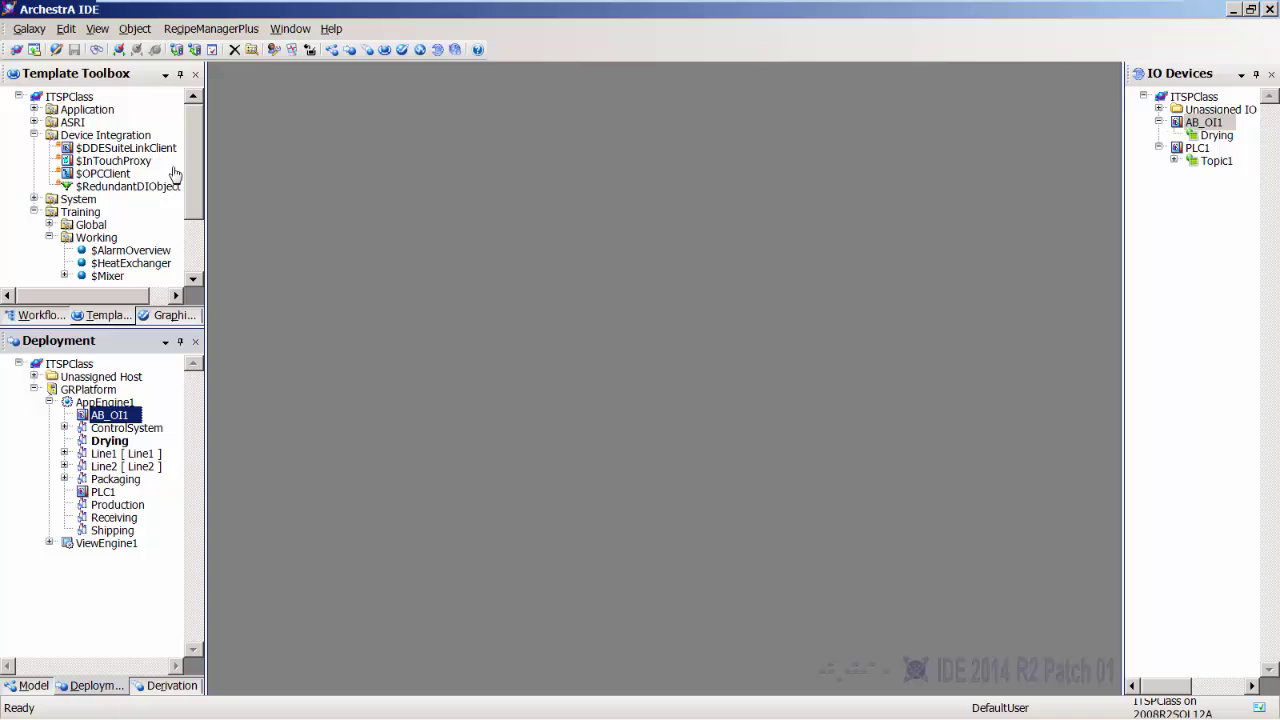
In the ArchestrA IDE, open the AB_OI1 device integration object and check its server node, server name and topic settings.
double_click(85, 418)
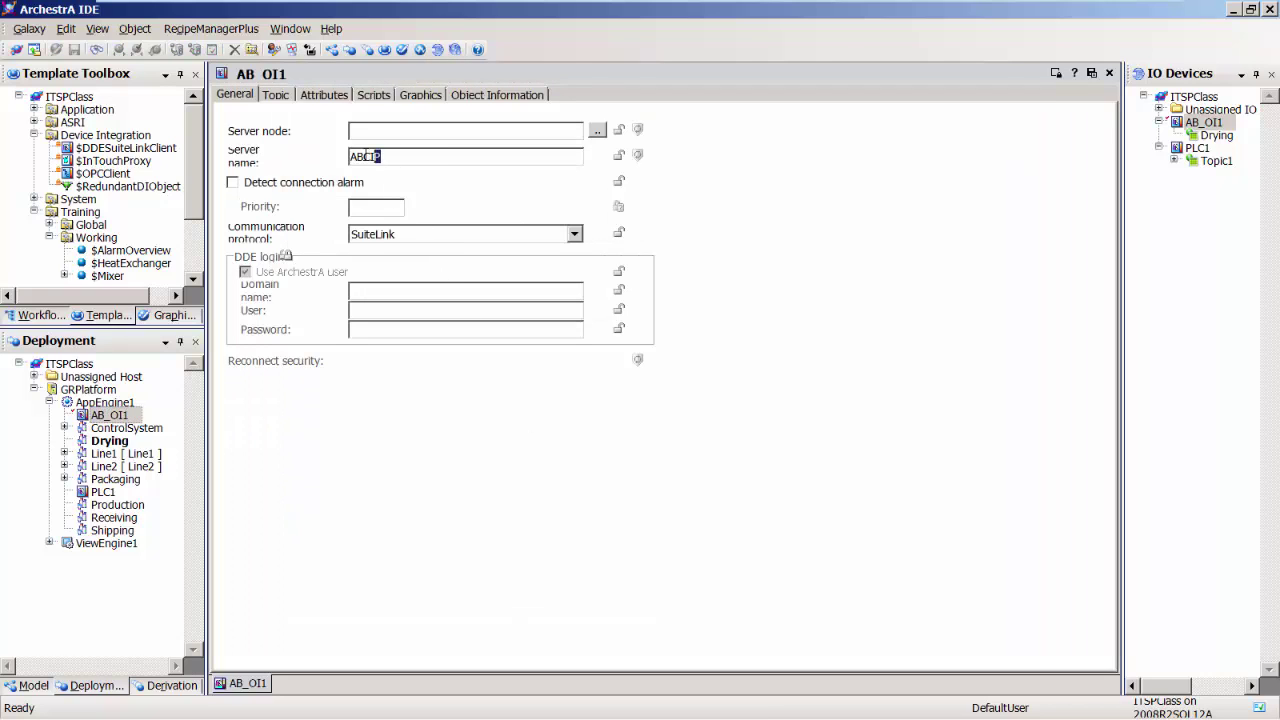
double_click(375, 156)
click(374, 131)
click(276, 95)
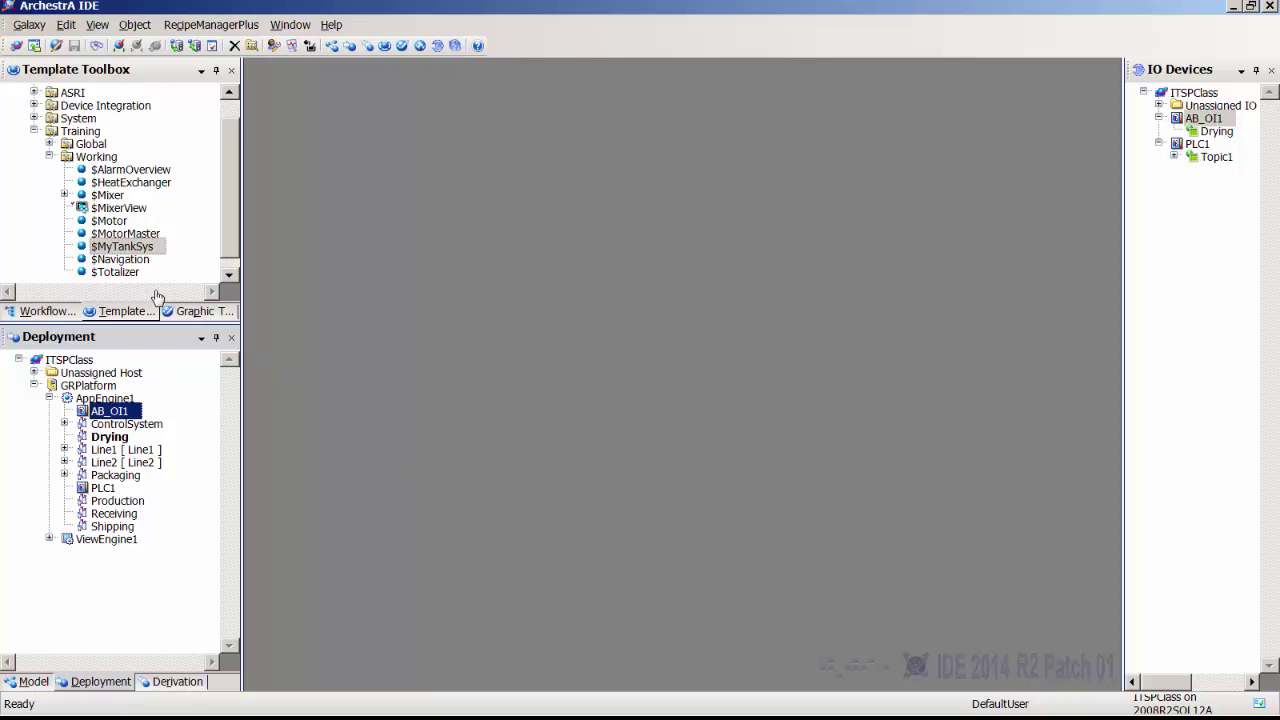
Open the $MyTankSys template and examine the I/O and history settings of the LIT01_PV attribute.
double_click(124, 249)
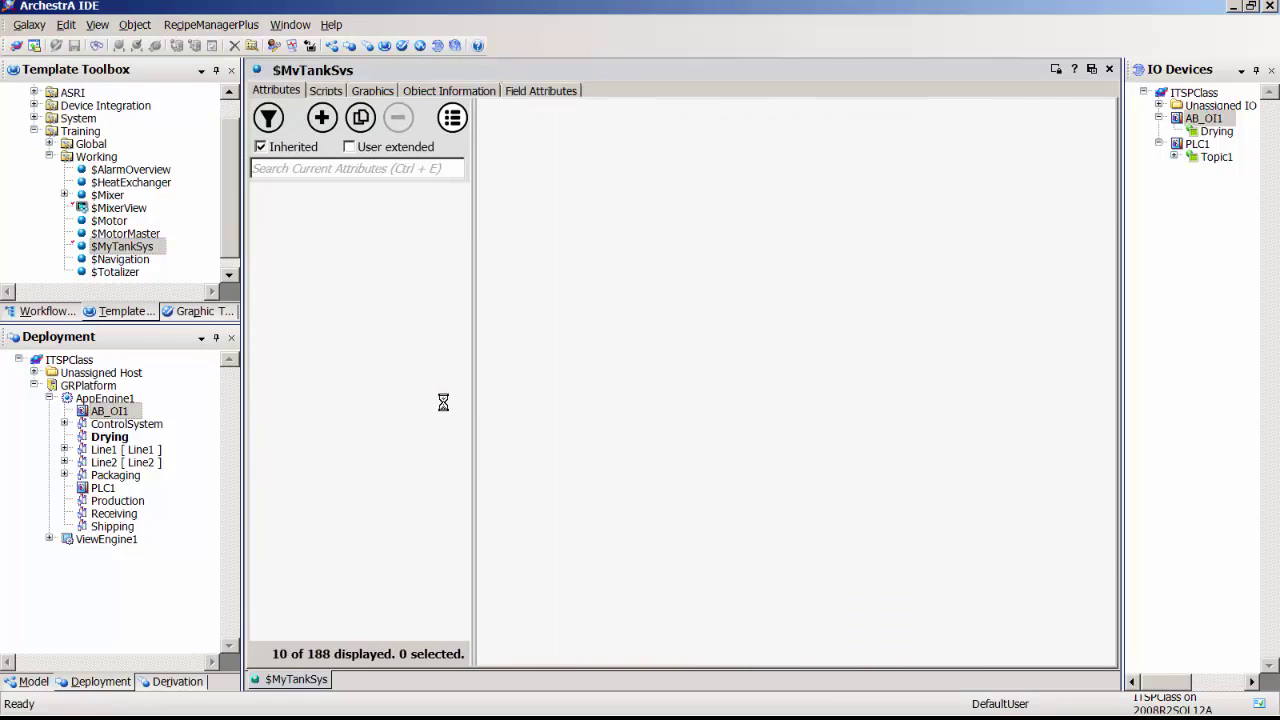
drag(477, 262, 857, 305)
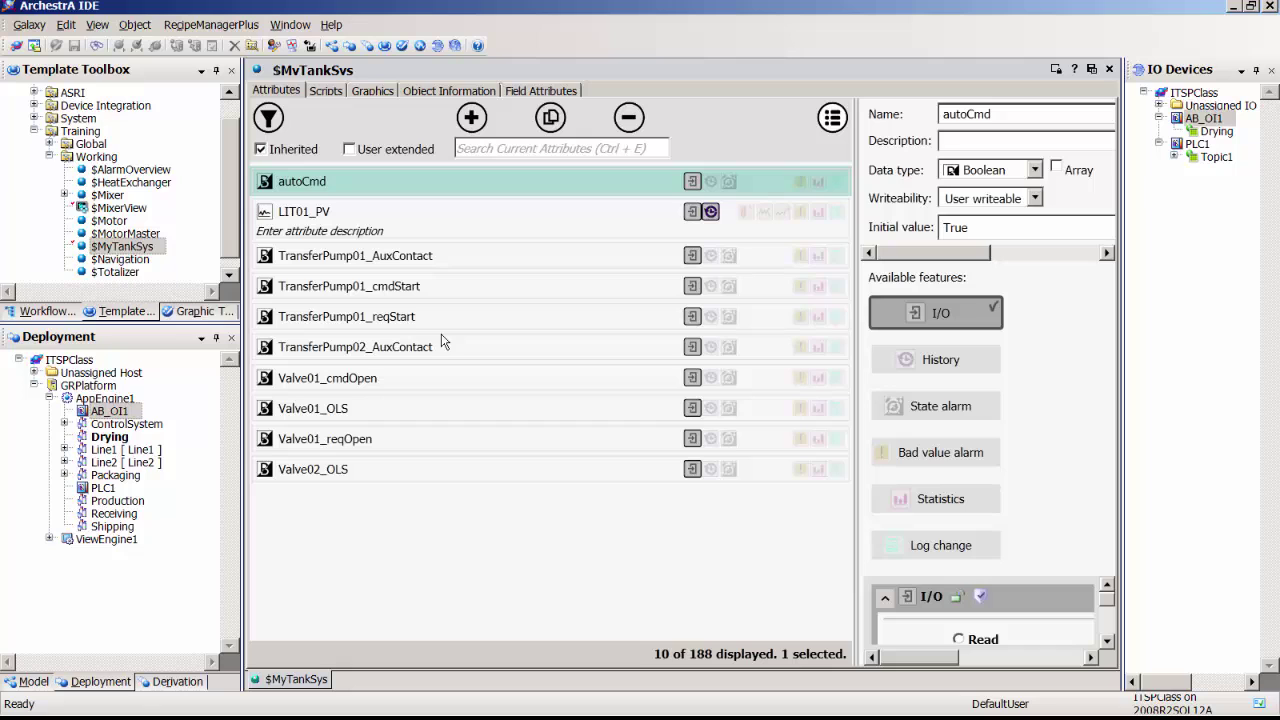
click(386, 224)
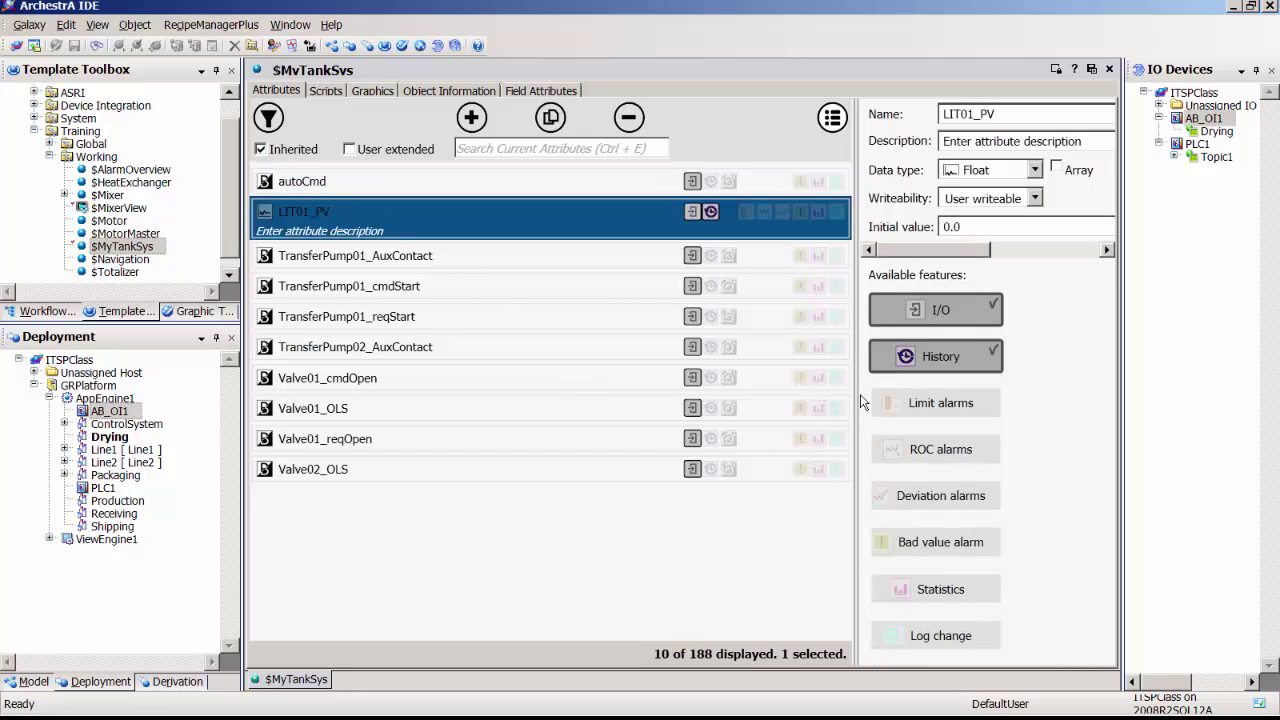
drag(858, 375, 645, 378)
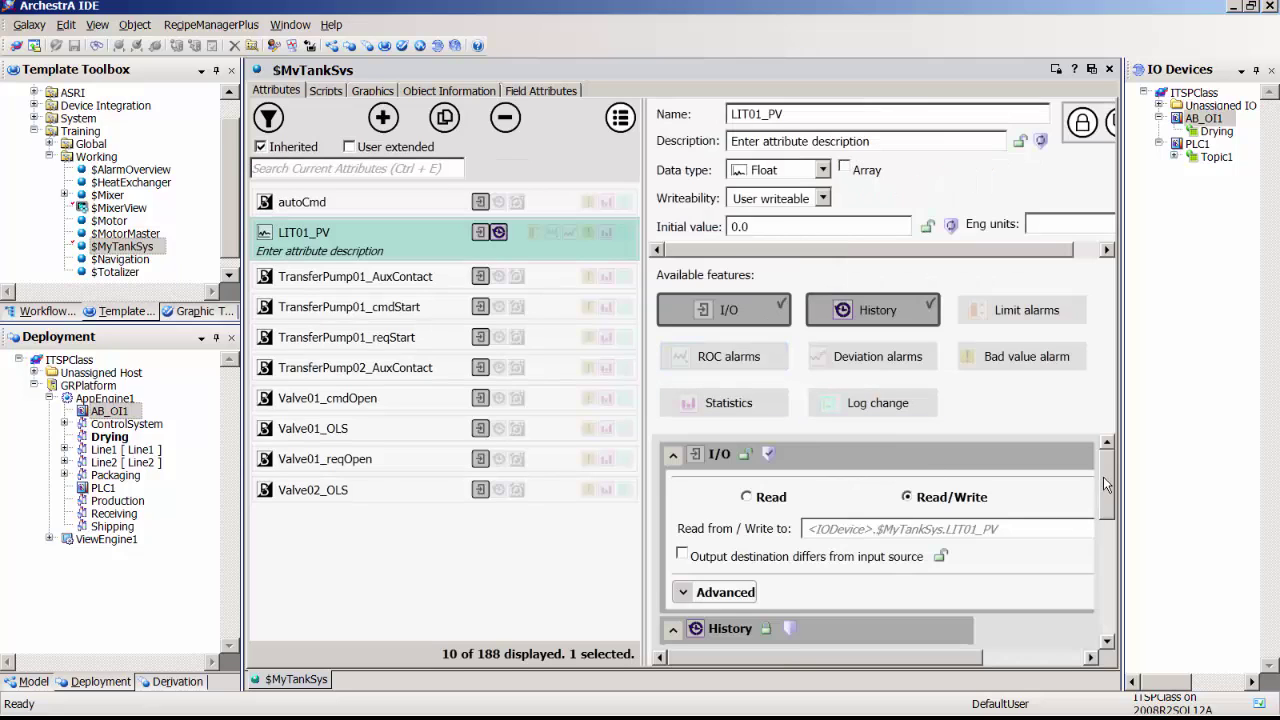
drag(1106, 483, 1103, 498)
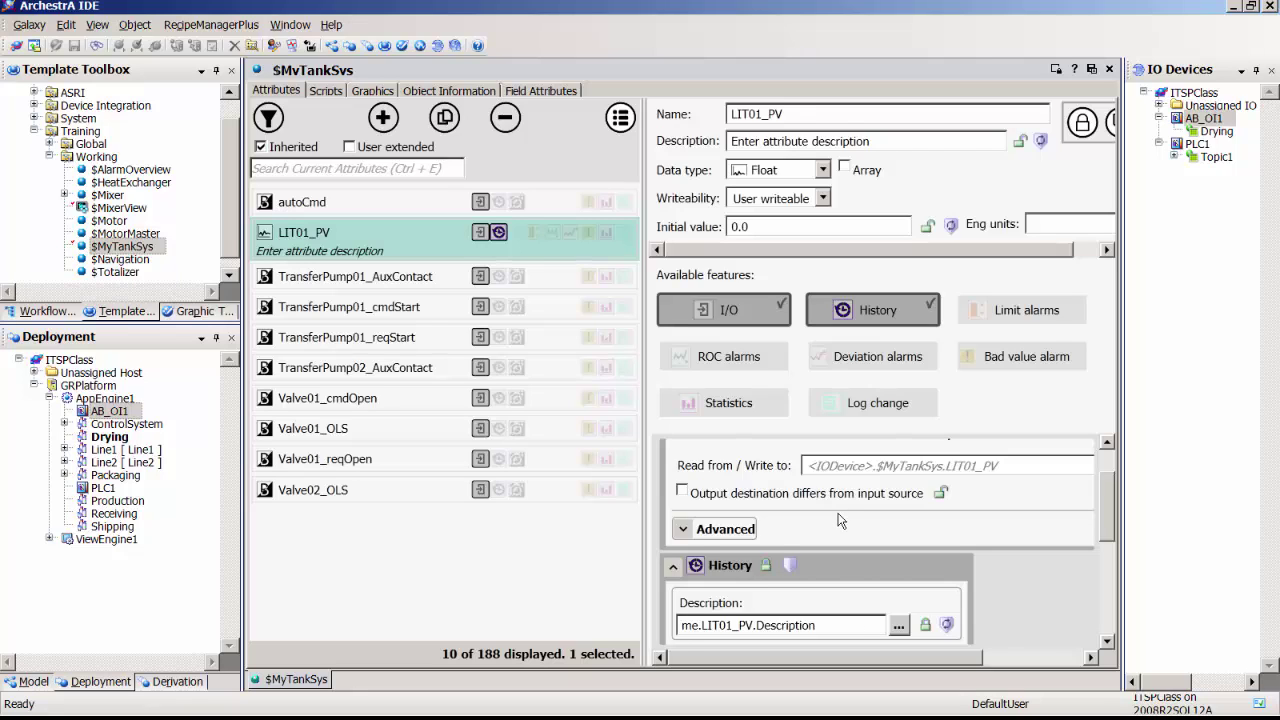
Review the I/O settings of the TransferPump01_AuxContact, TransferPump01_cmdStart and TransferPump01_reqStart attributes, returning to LIT01_PV.
click(443, 280)
click(445, 310)
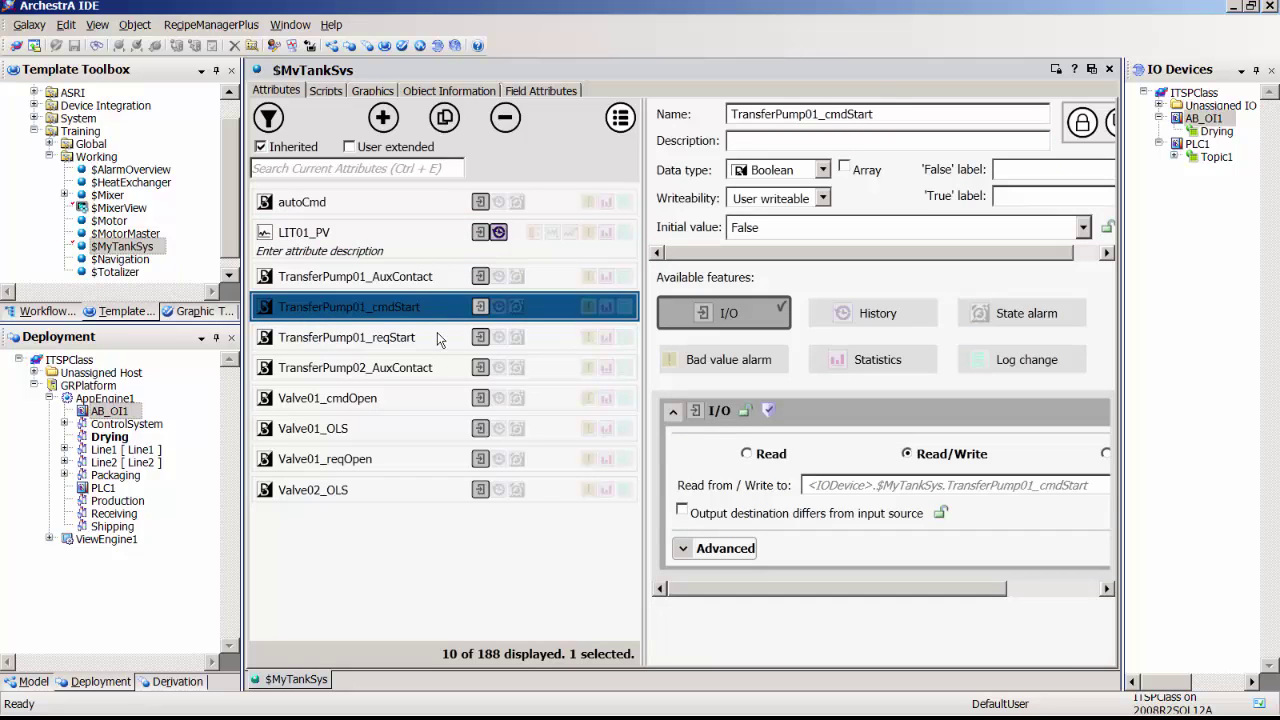
click(437, 339)
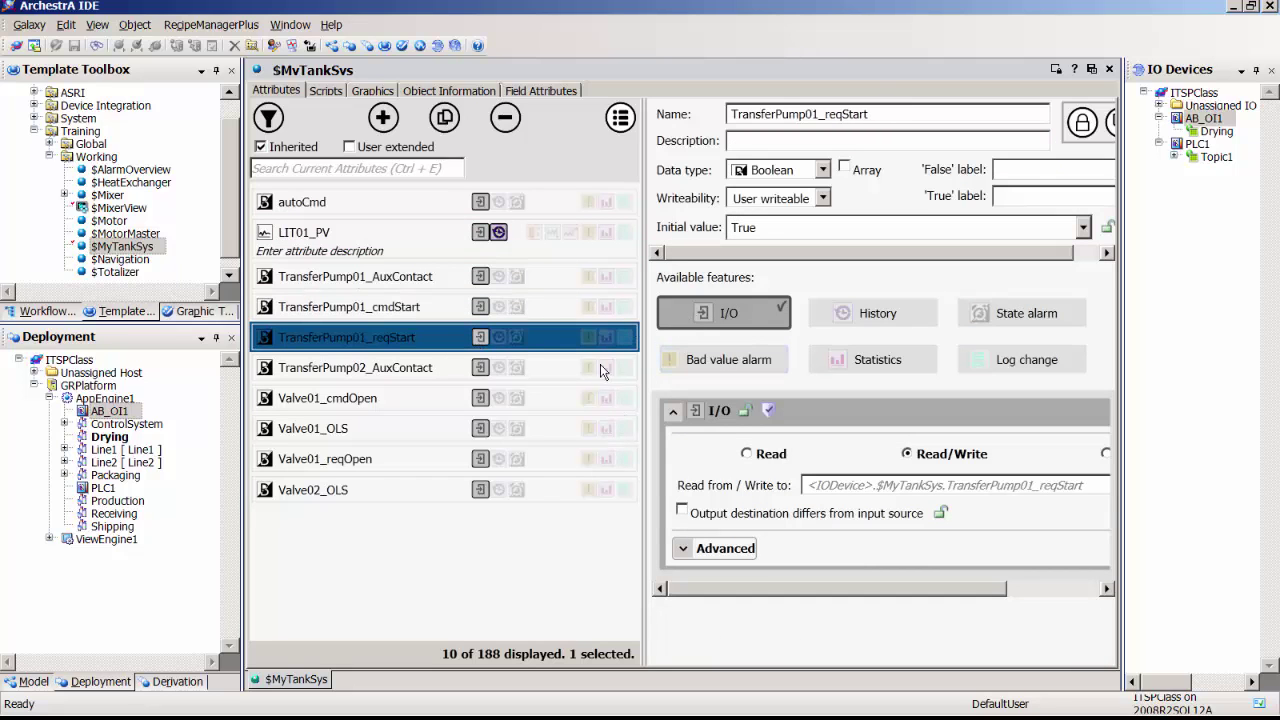
click(395, 242)
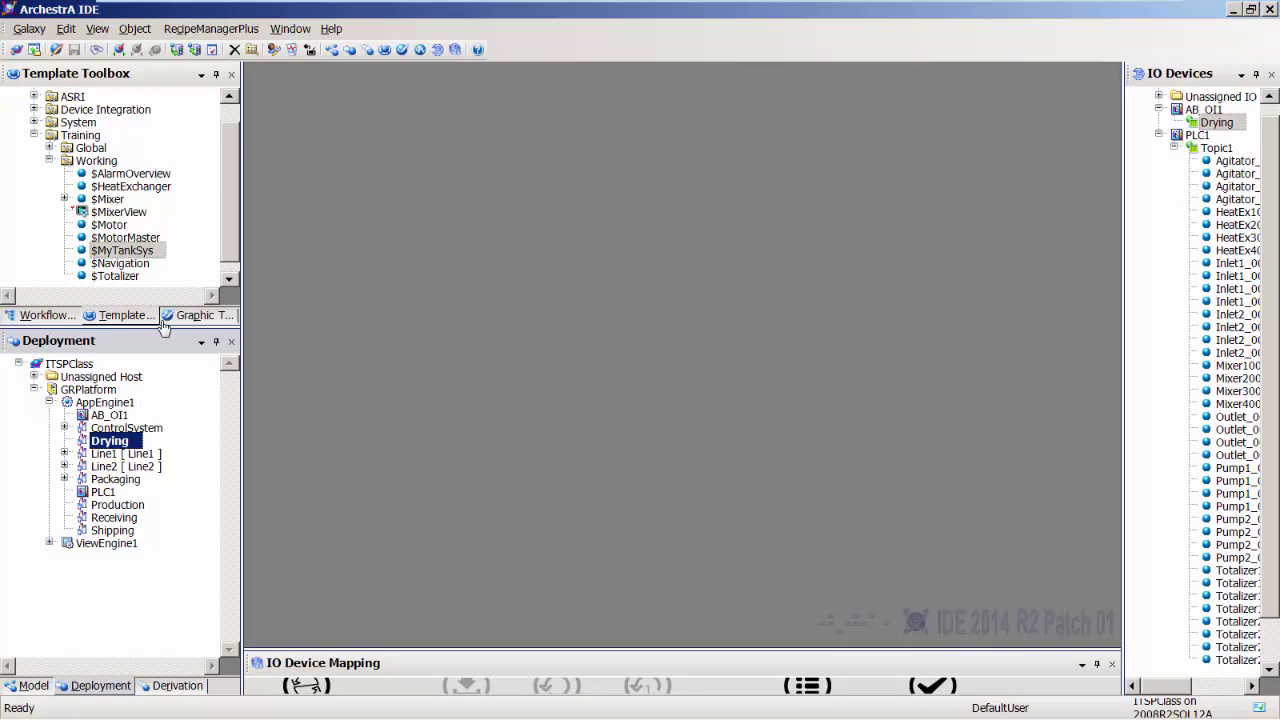
Create an instance of the $MyTankSys template in the Drying area and name it Tank010.
right_click(118, 255)
mouse_move(313, 408)
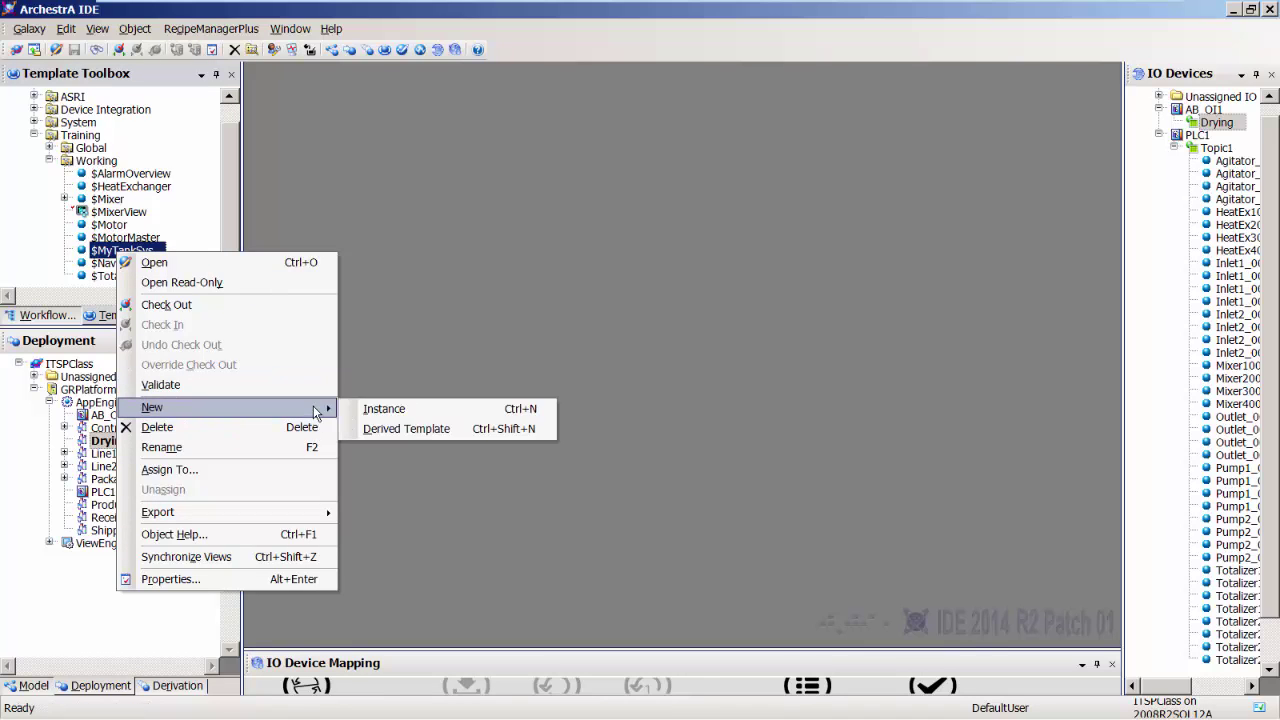
click(381, 408)
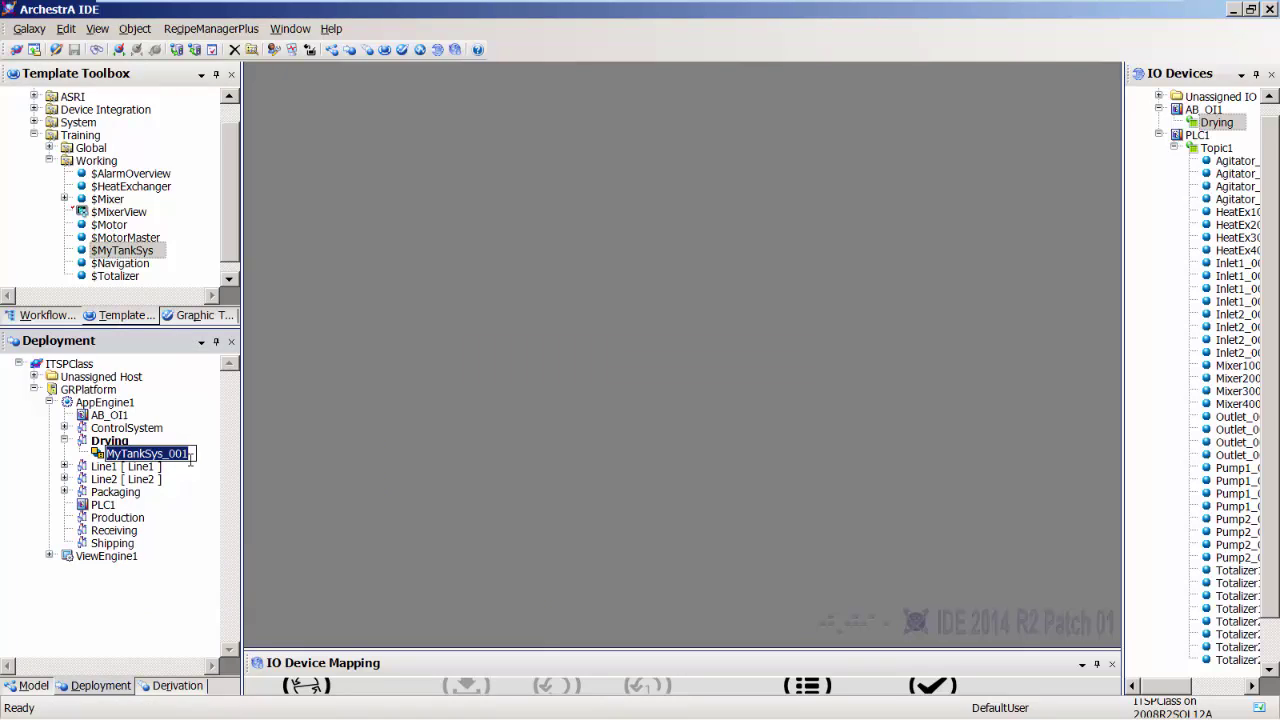
text(Tank010)
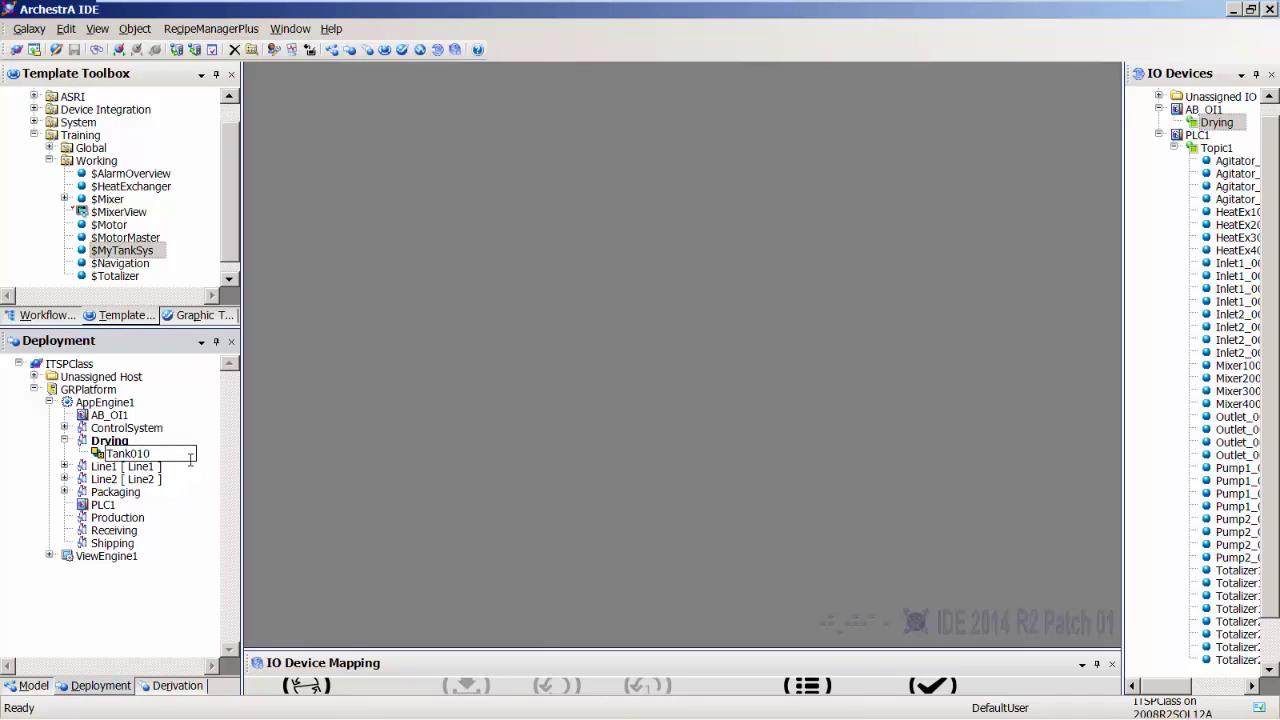
key(Return)
click(750, 436)
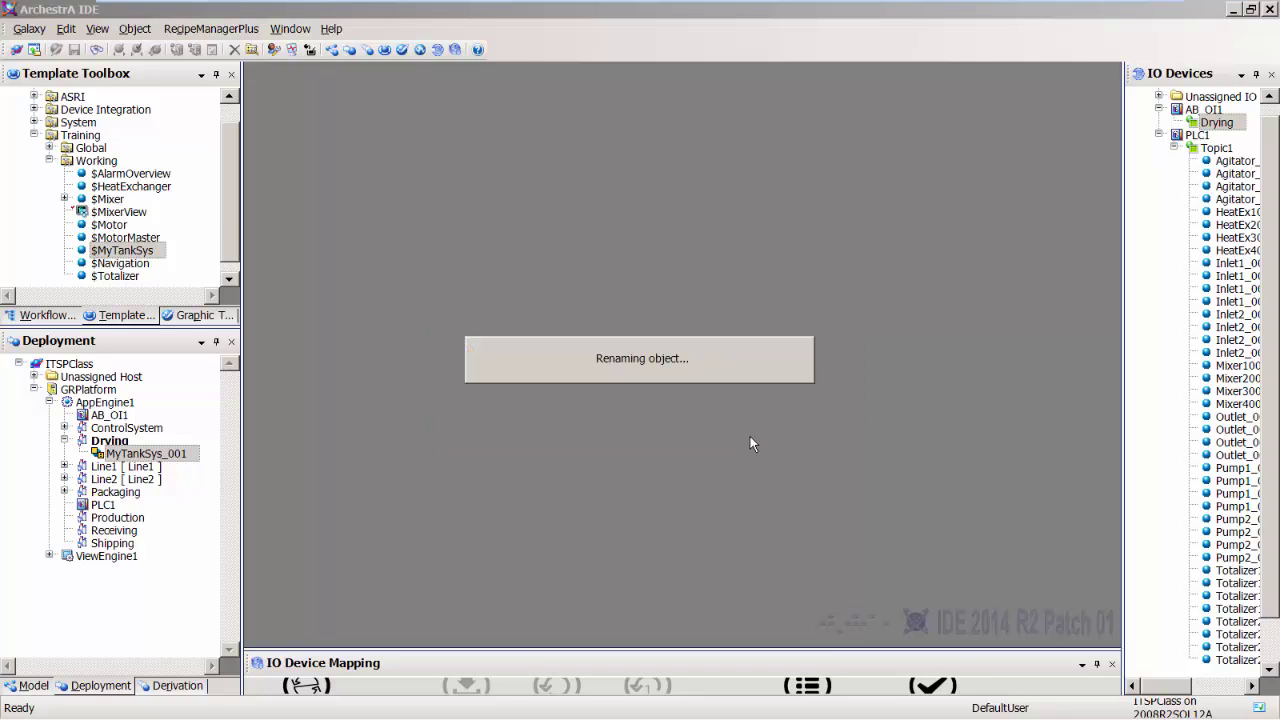
Create a second $MyTankSys instance in the Drying area and name it Tank020.
right_click(142, 254)
mouse_move(295, 400)
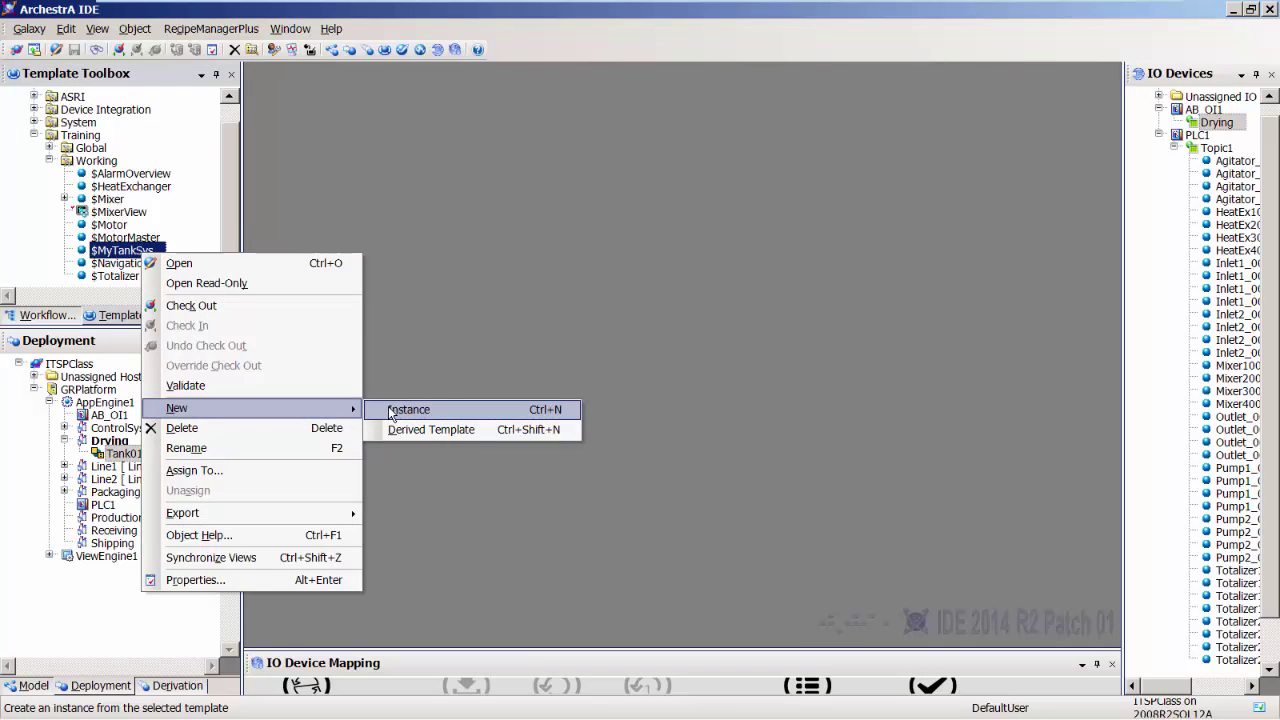
click(388, 408)
text(Tank)
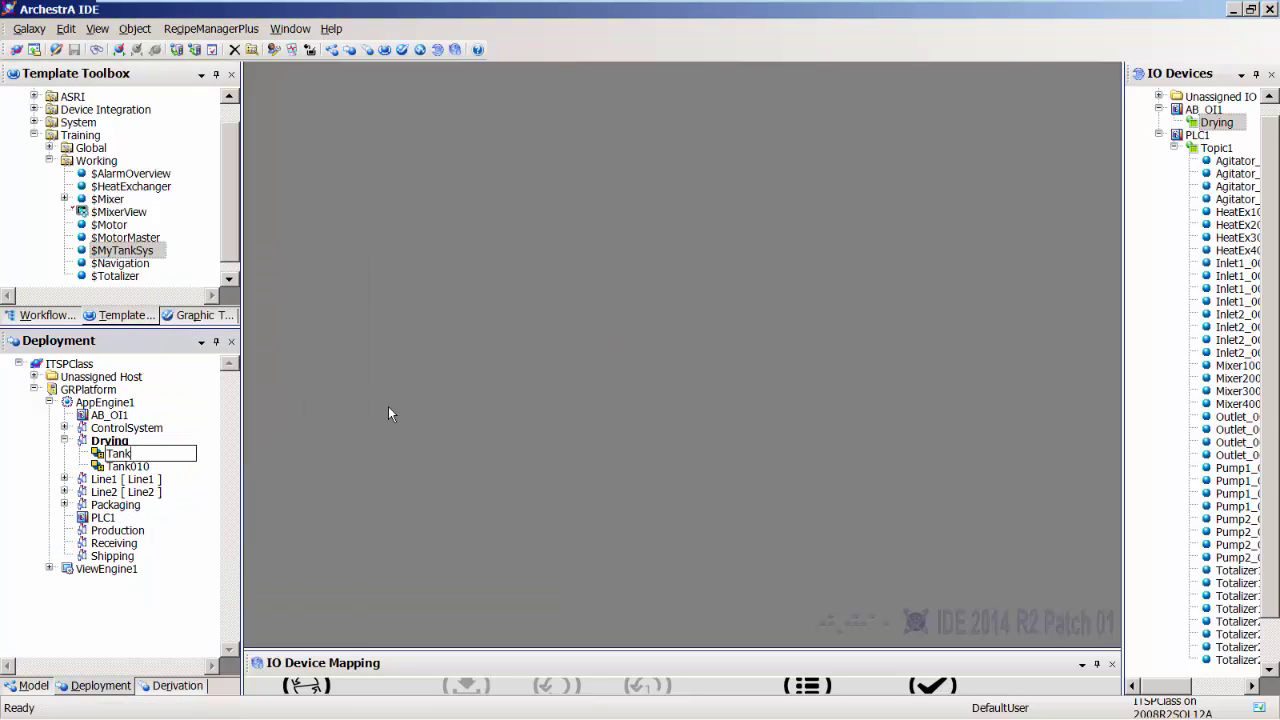
text(020)
key(Return)
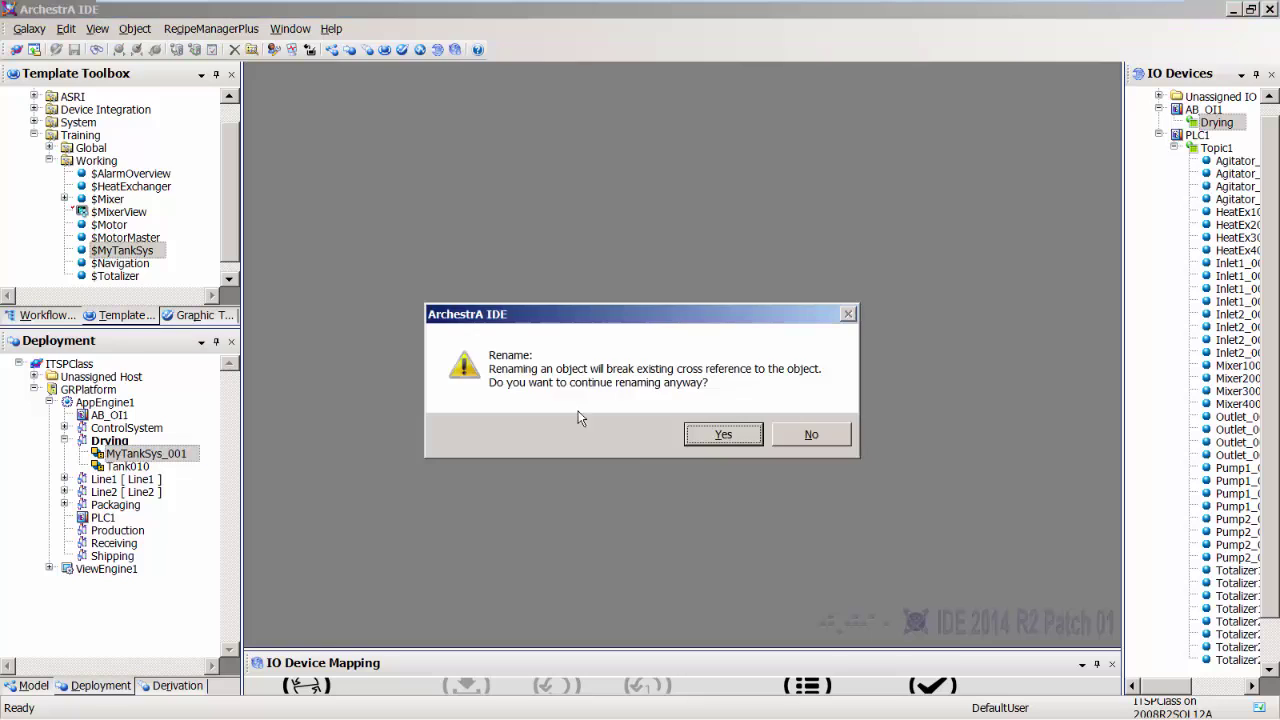
click(738, 436)
Create a third $MyTankSys instance in the Drying area and name it Tank030.
right_click(140, 252)
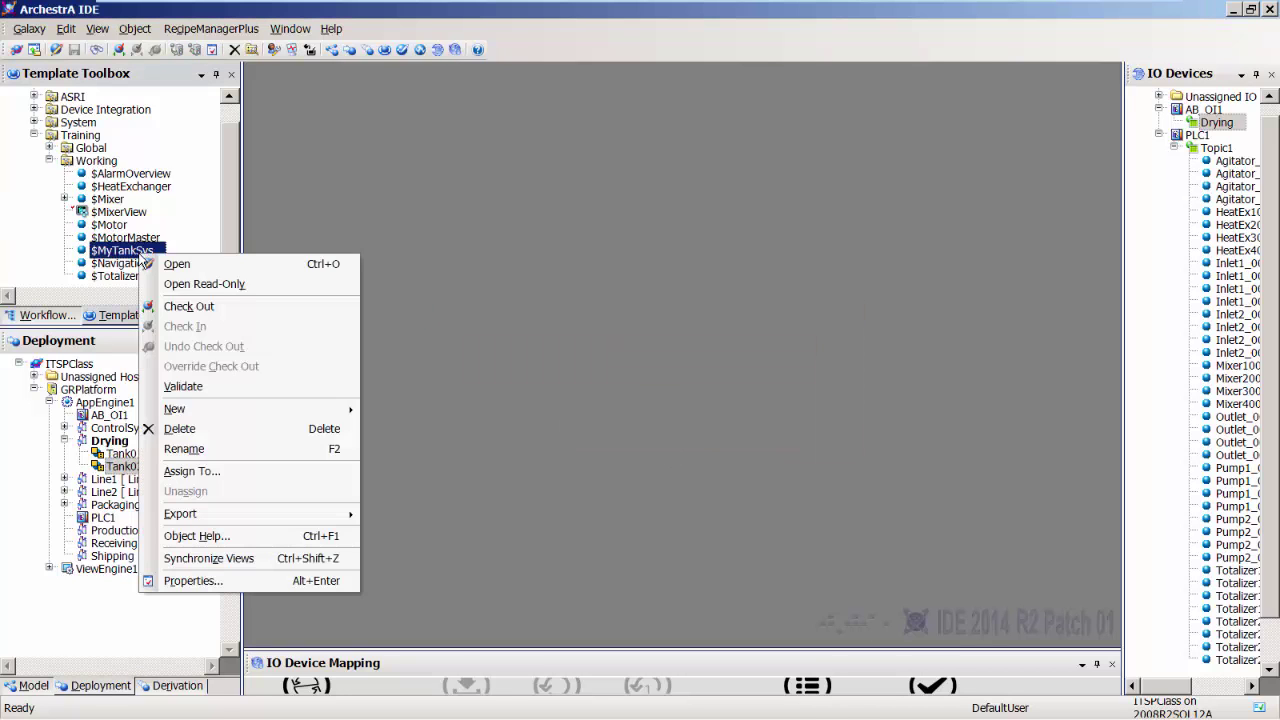
mouse_move(320, 416)
click(403, 410)
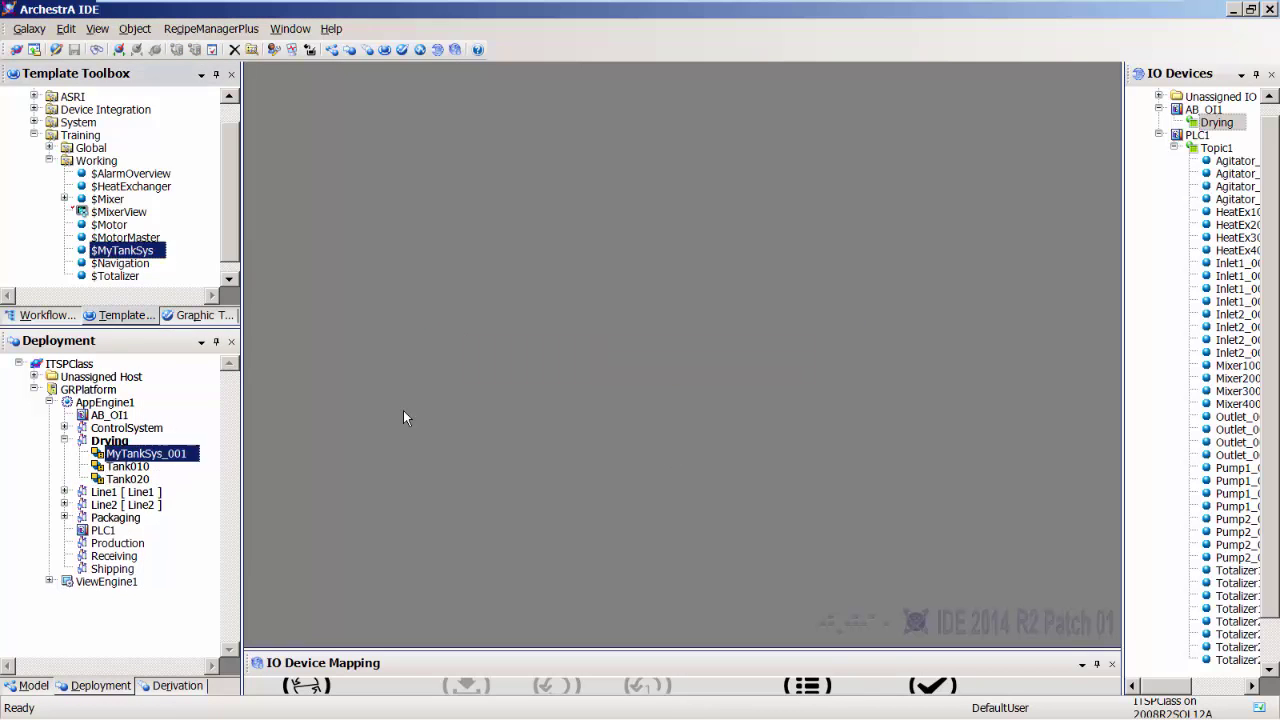
text(Tank030)
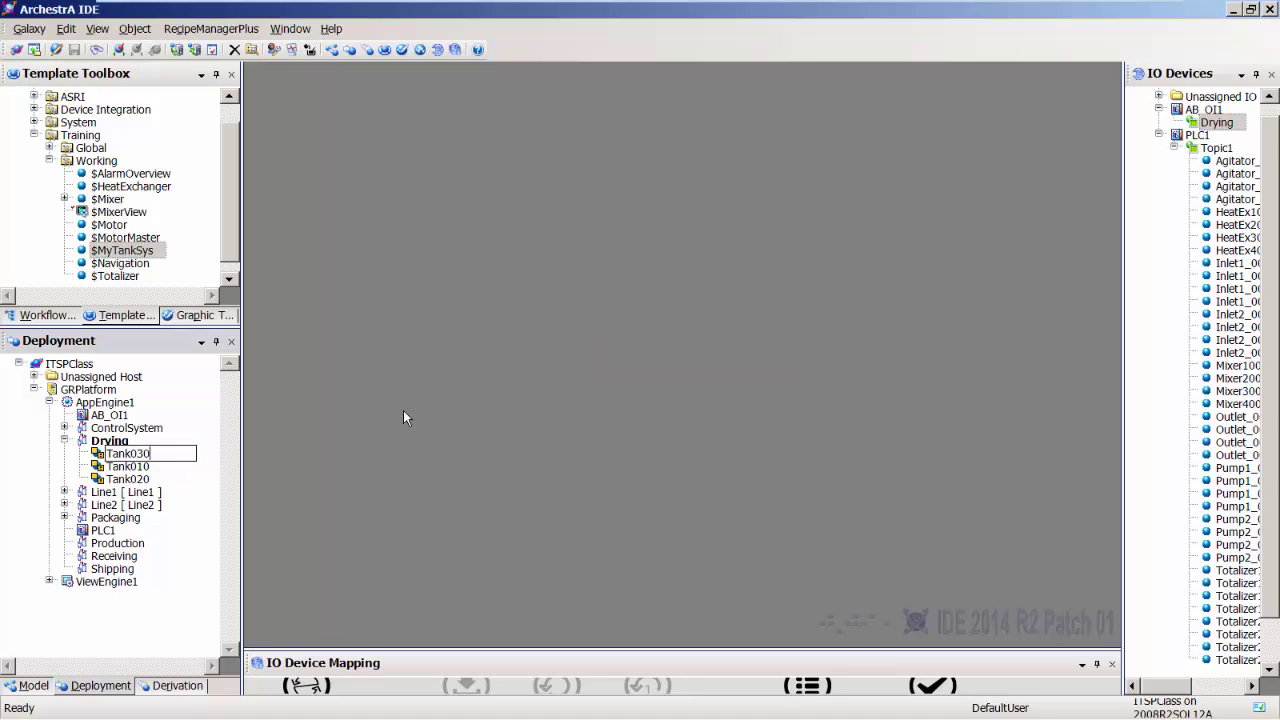
key(Return)
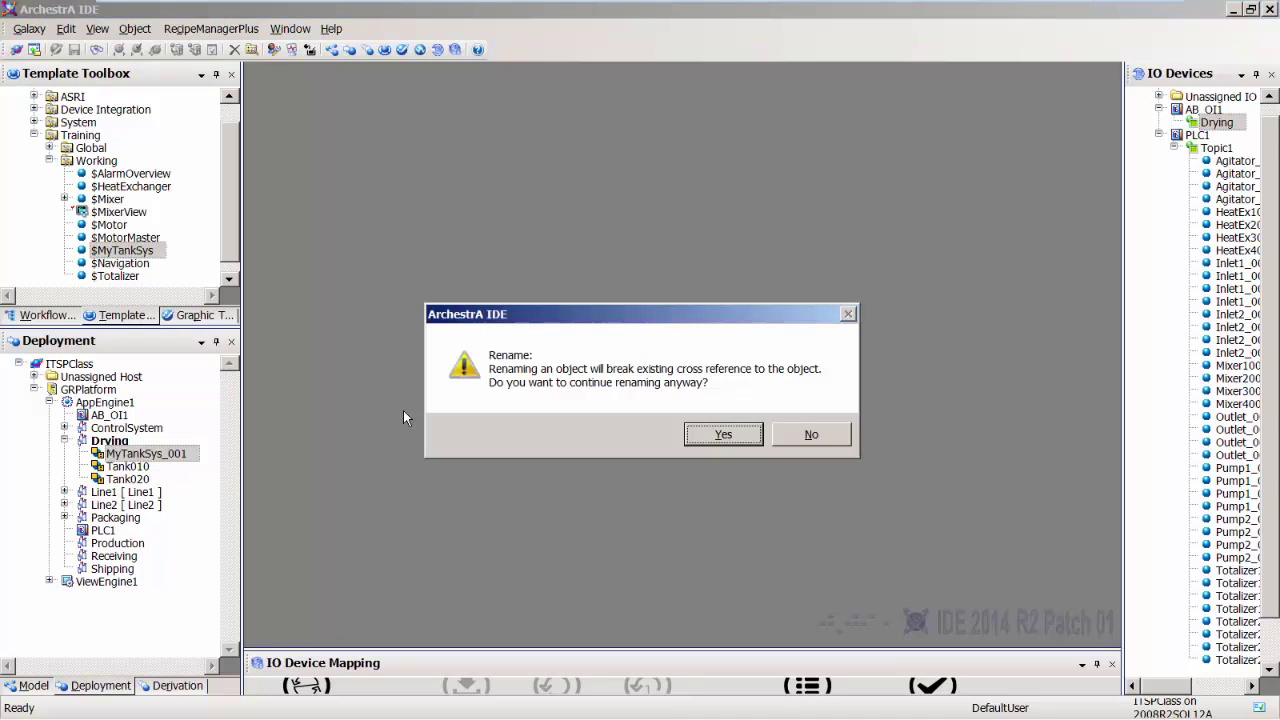
click(723, 434)
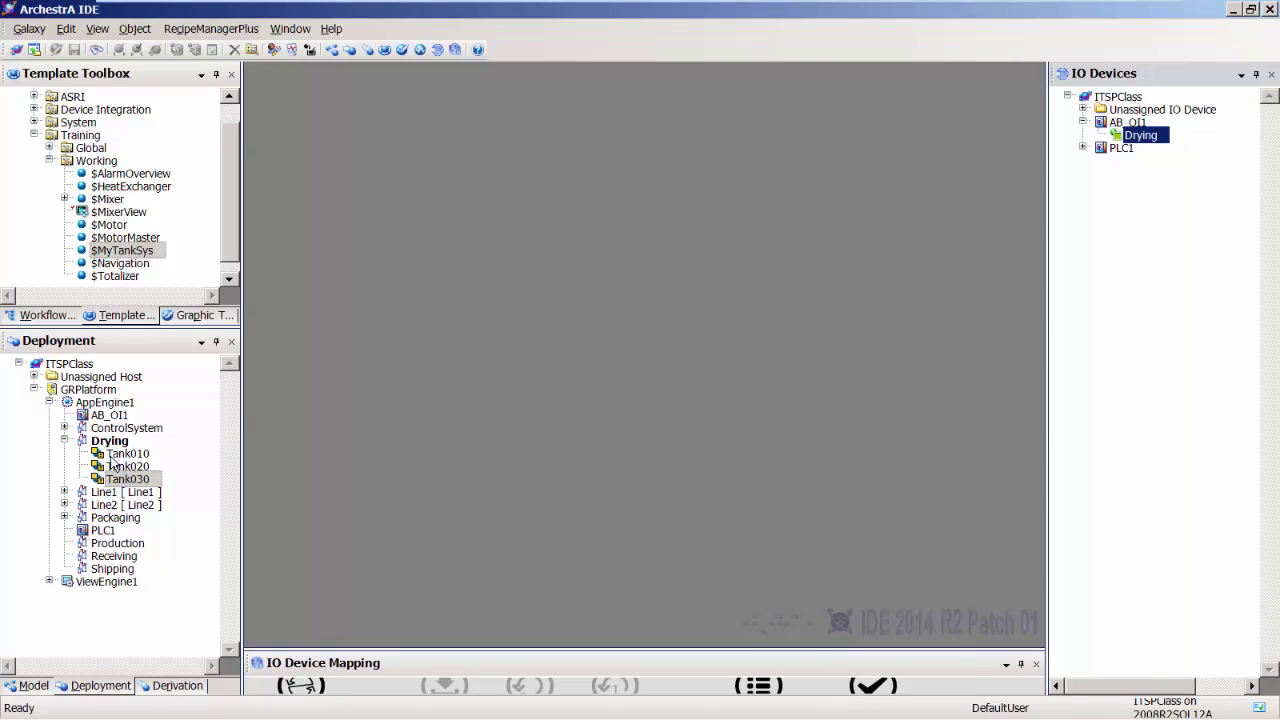
Review the errors and warnings listed in the properties of the Tank010 instance, and close the properties window.
click(120, 455)
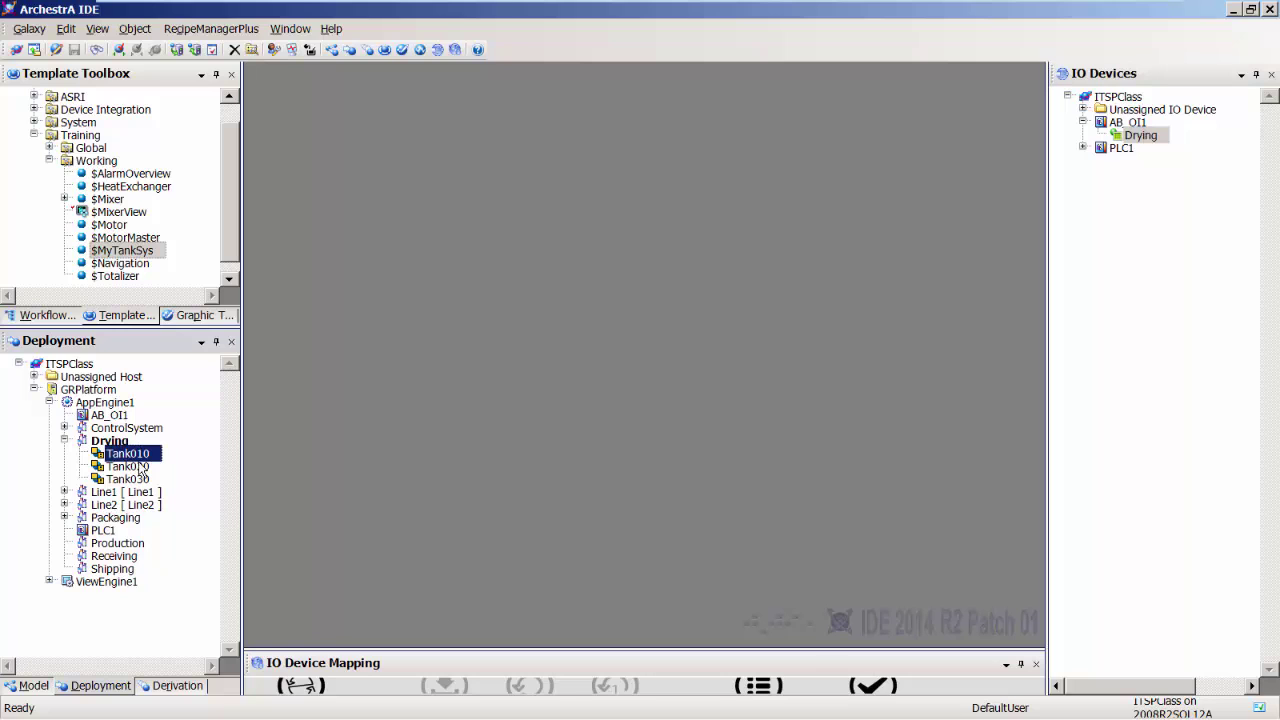
right_click(143, 455)
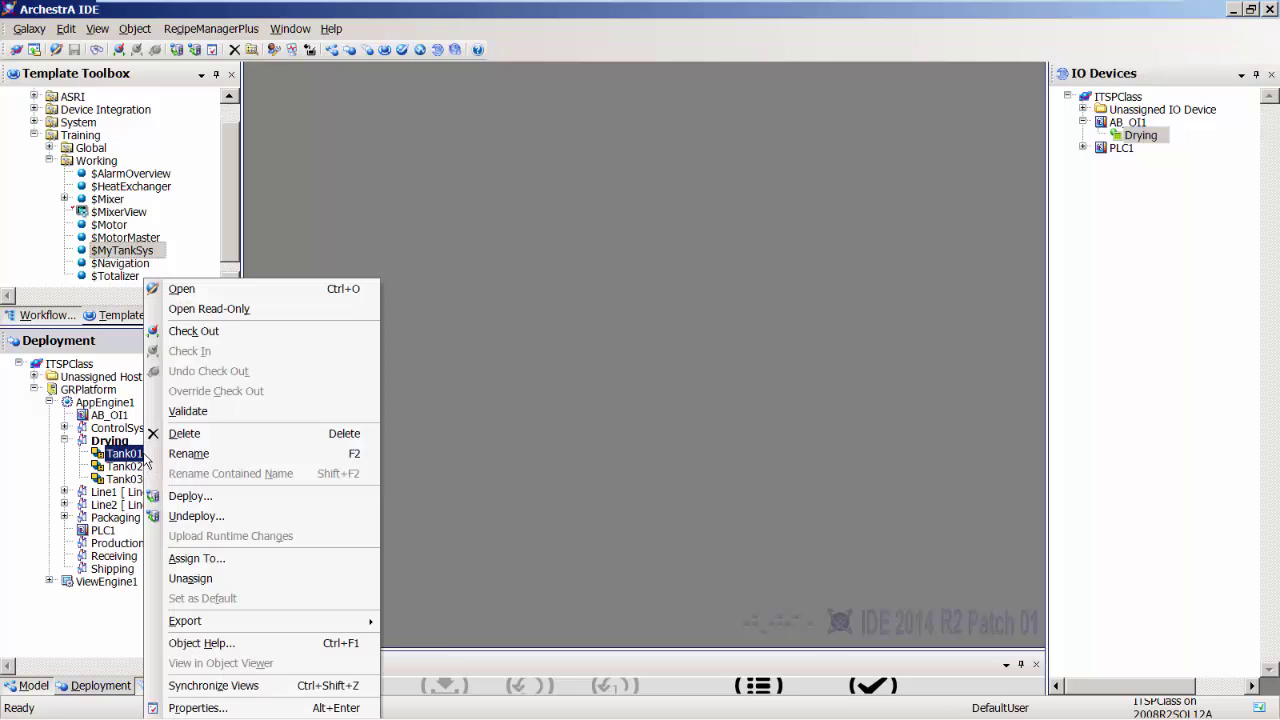
click(200, 708)
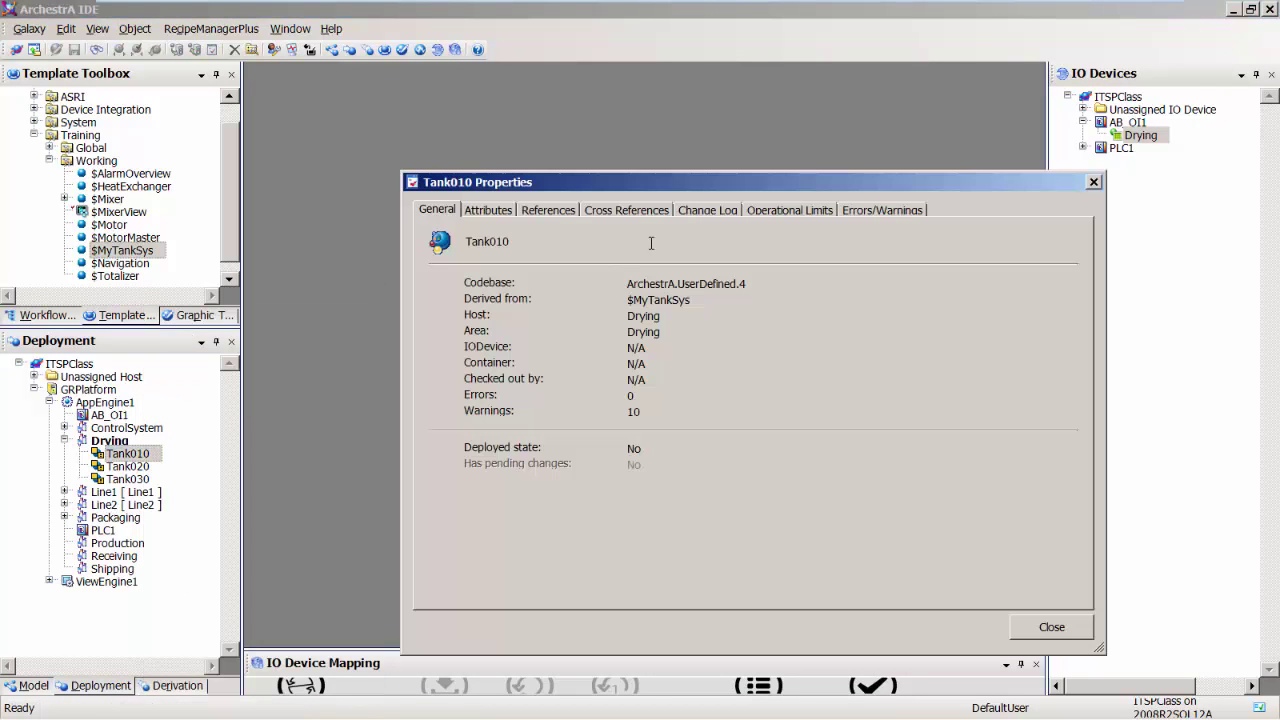
click(881, 212)
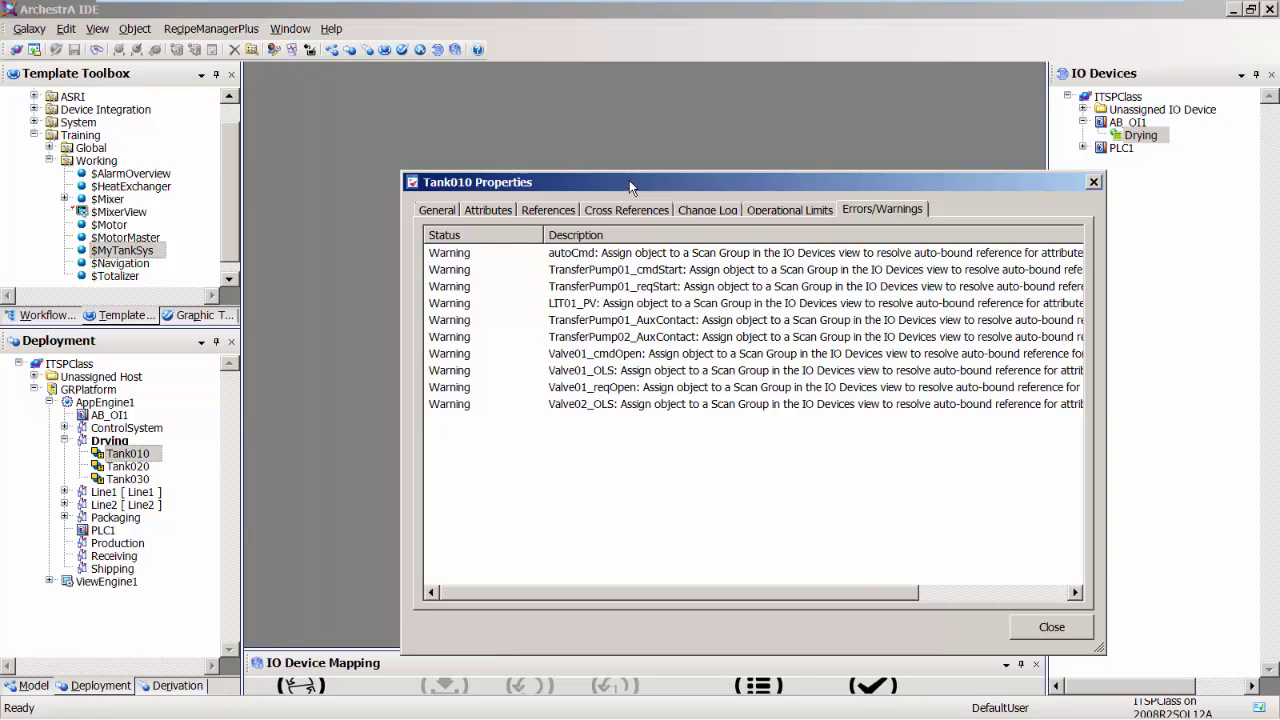
drag(630, 185, 575, 180)
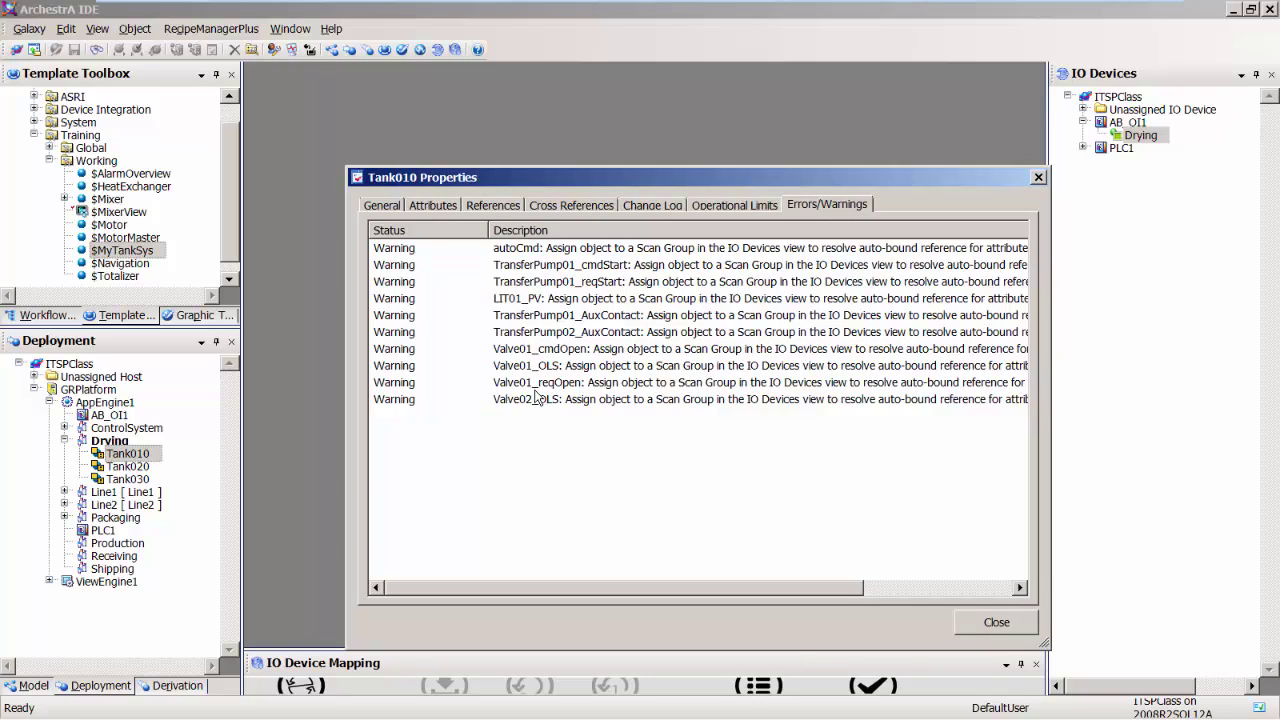
click(968, 624)
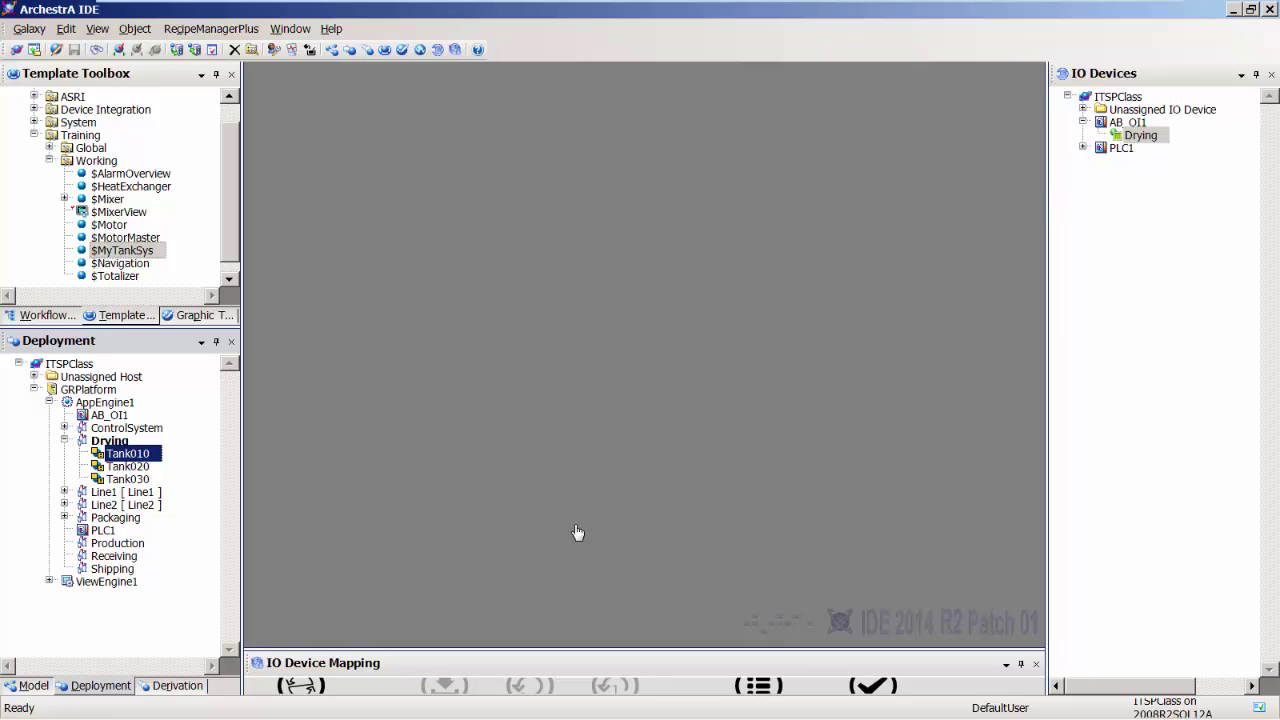
Assign Tank010, Tank020 and Tank030 together to the Drying scan group of AB_OI1 and expand that group.
ctrl+click(141, 466)
ctrl+click(130, 480)
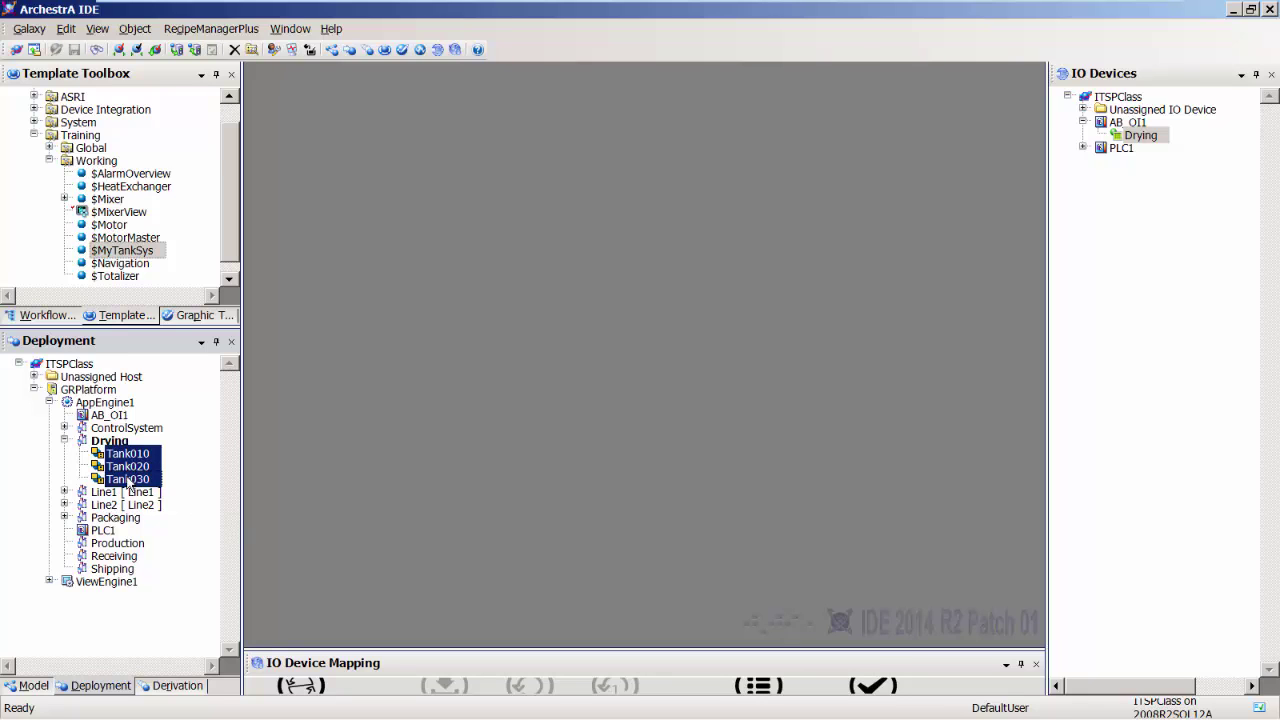
drag(130, 479, 1136, 148)
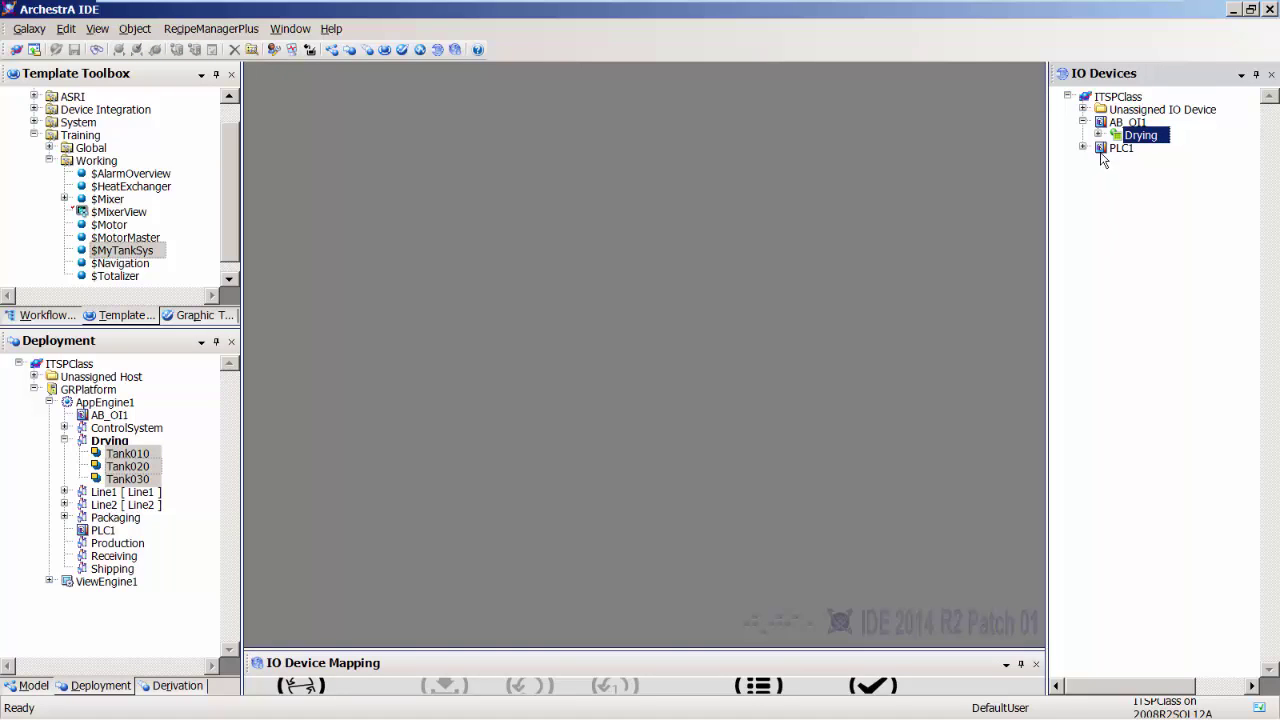
click(1099, 135)
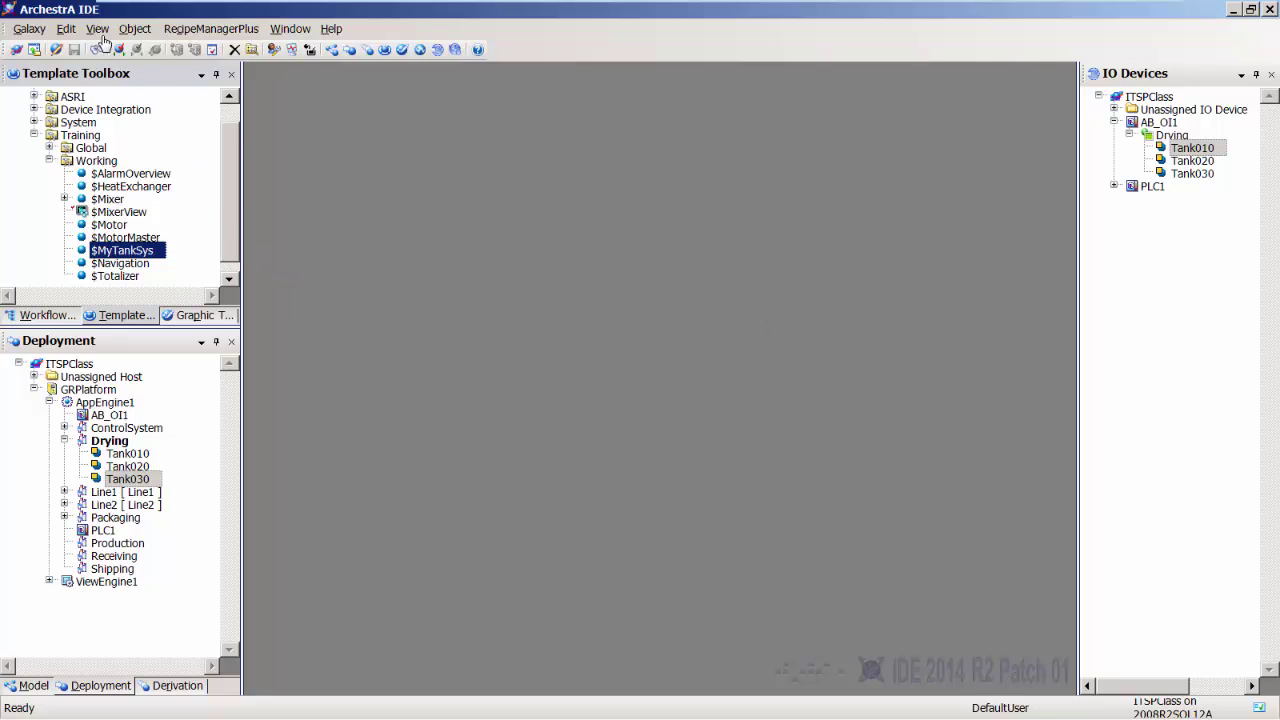
Show the IO Device Mapping view for Tank010, enlarging it and widening the Resulting Reference column to examine the references and Runtime Value column.
click(99, 30)
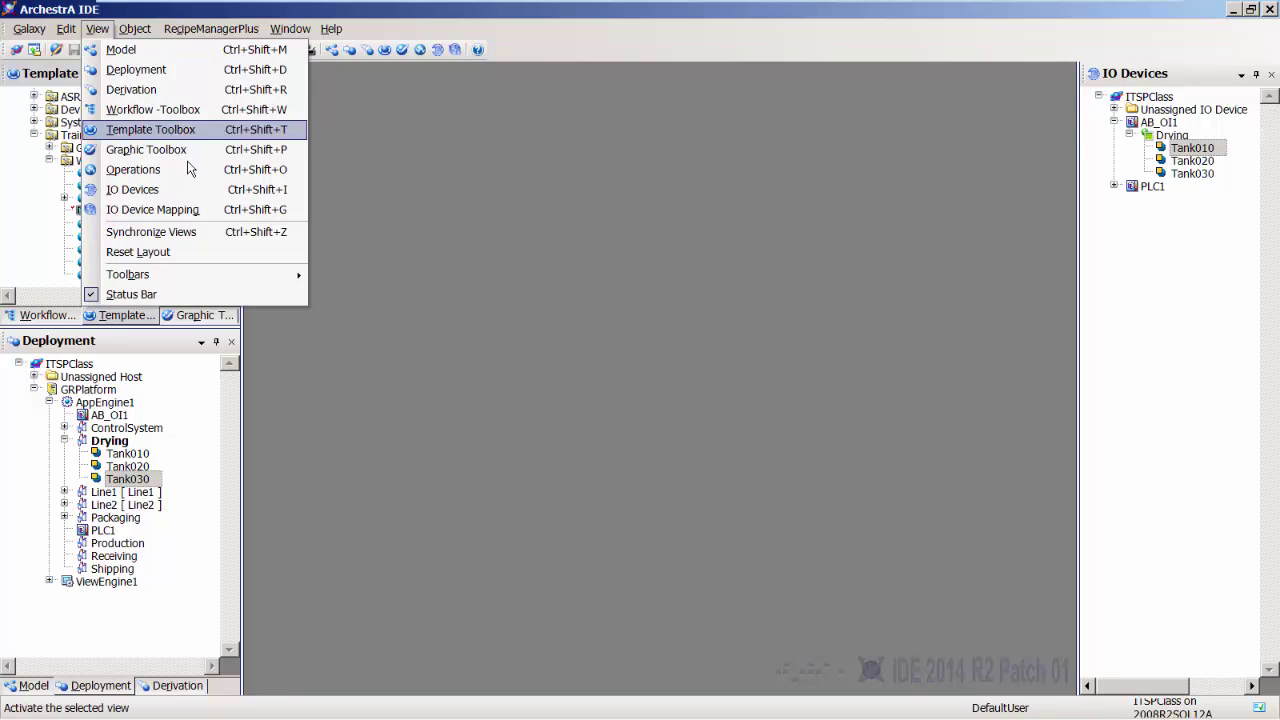
click(200, 213)
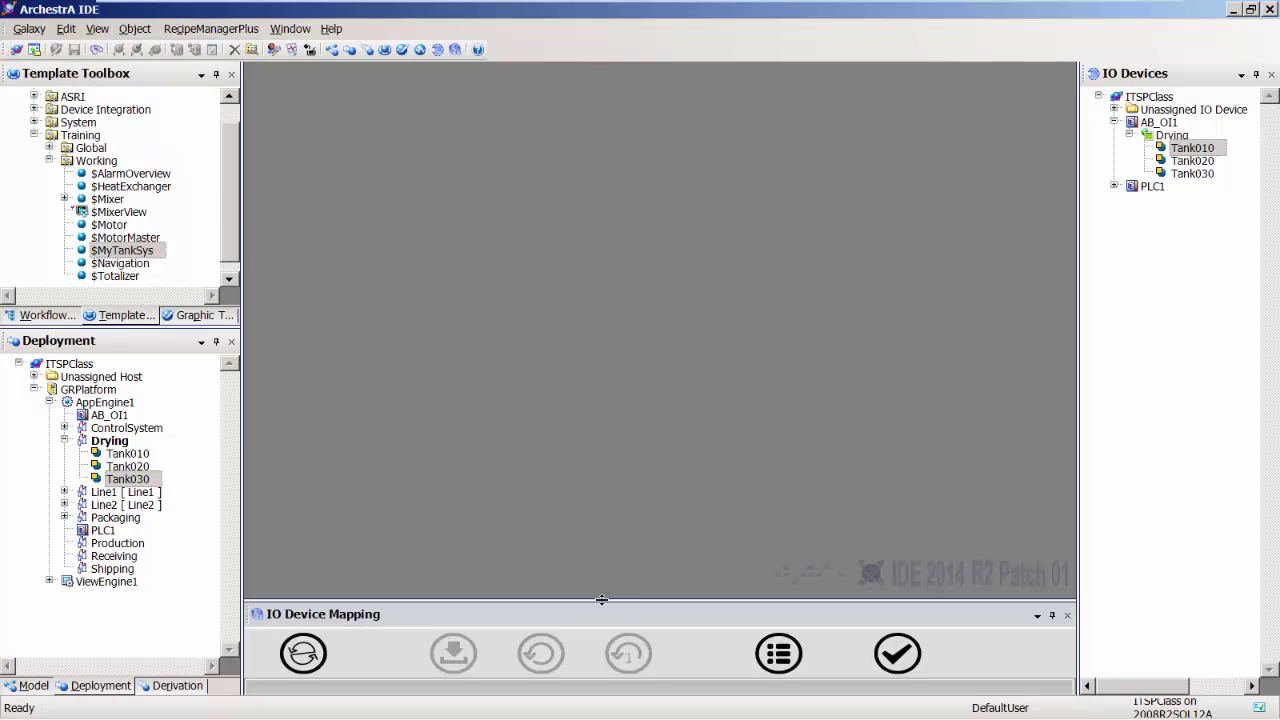
drag(600, 600, 597, 342)
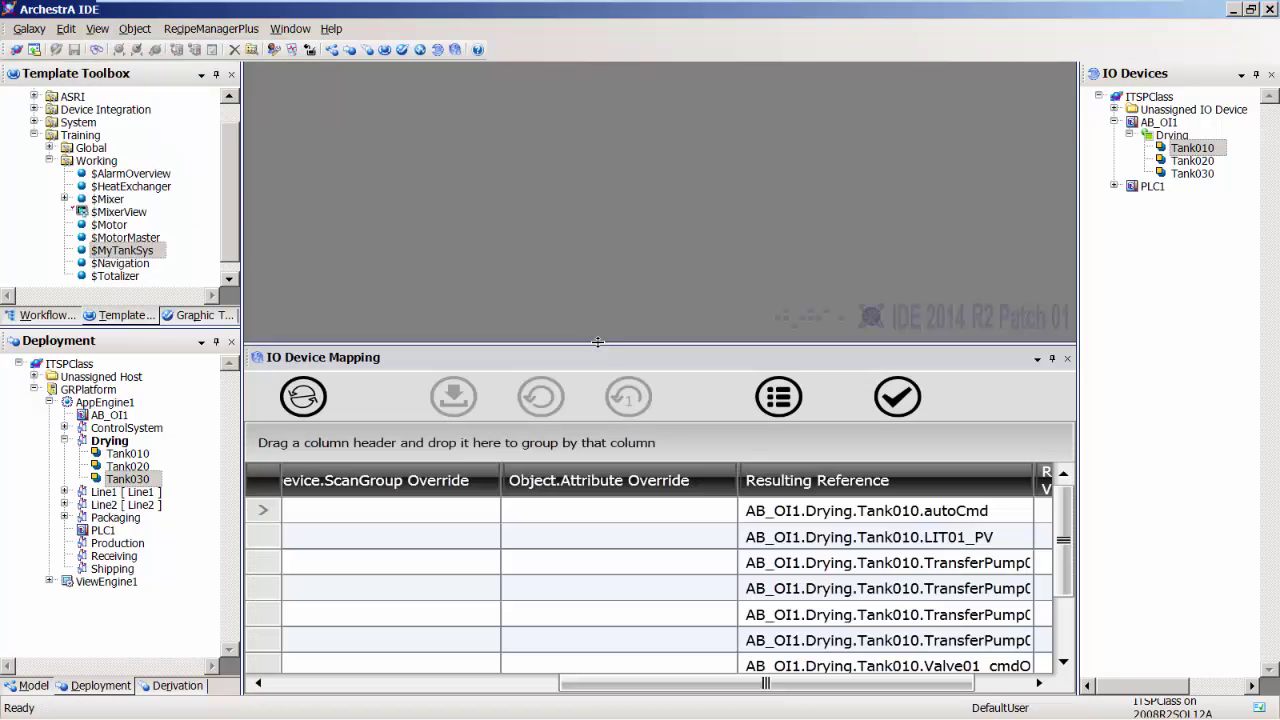
click(1190, 150)
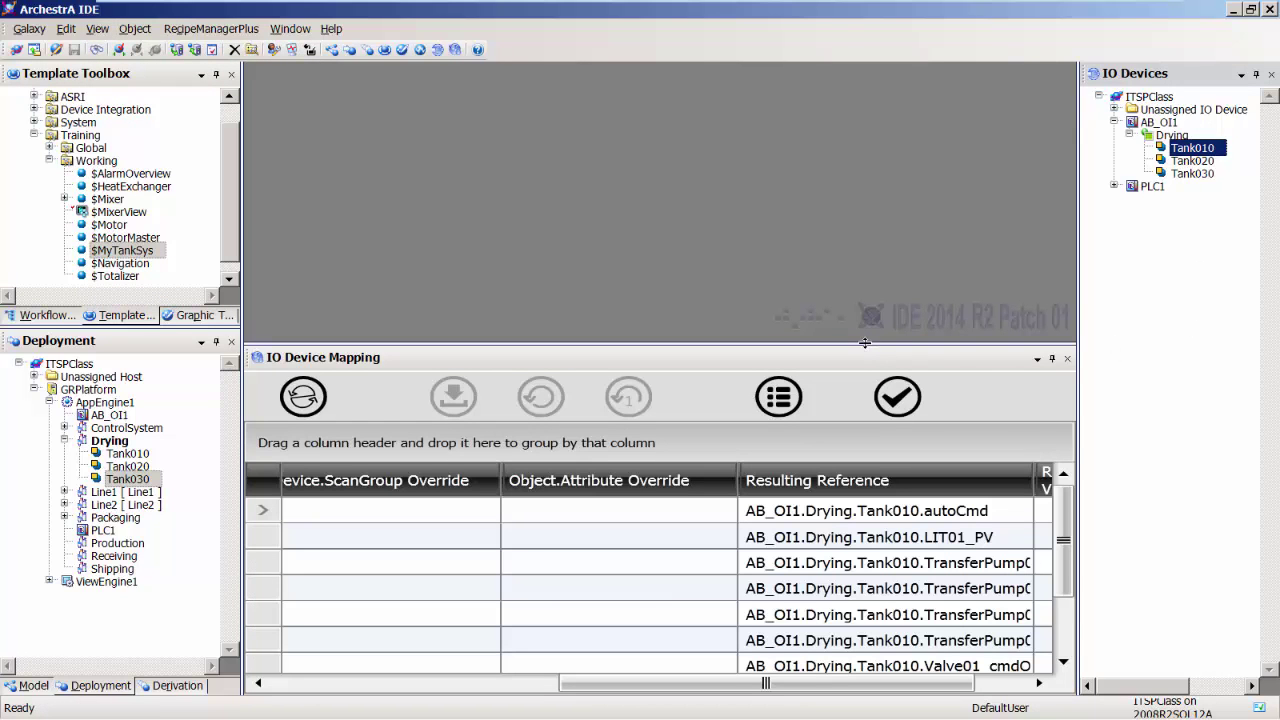
drag(866, 343, 862, 221)
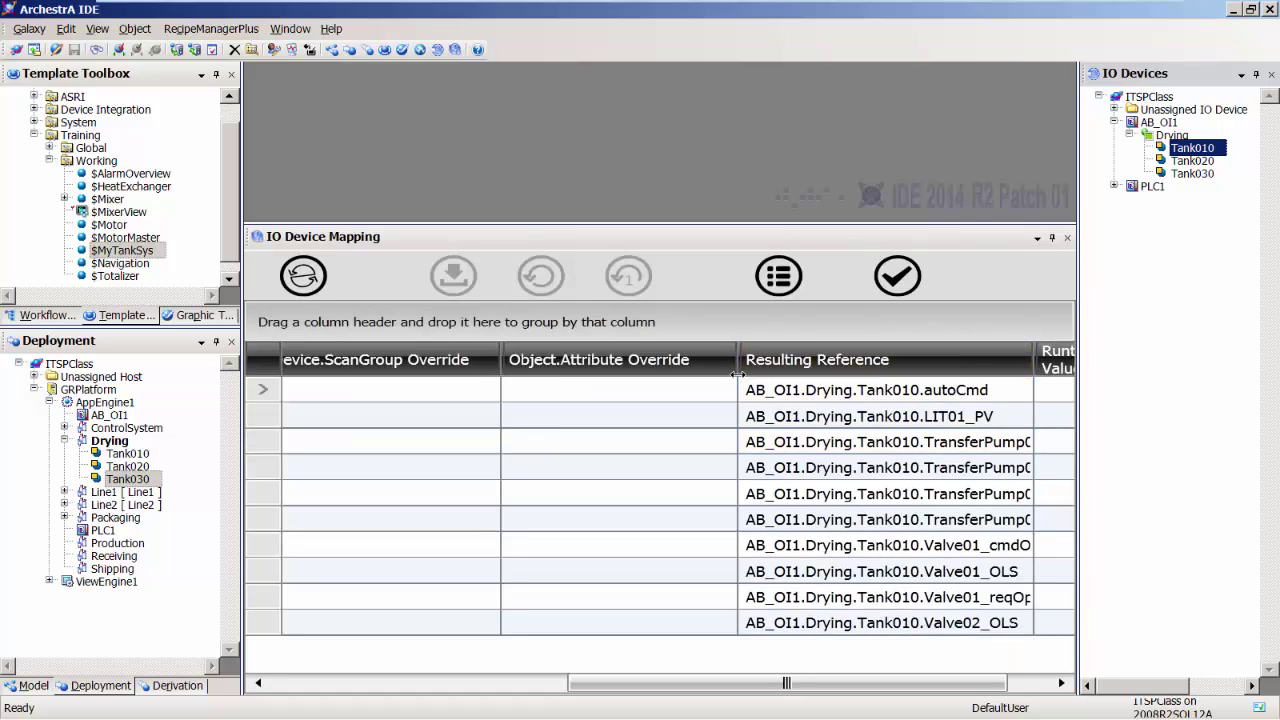
drag(738, 355, 706, 355)
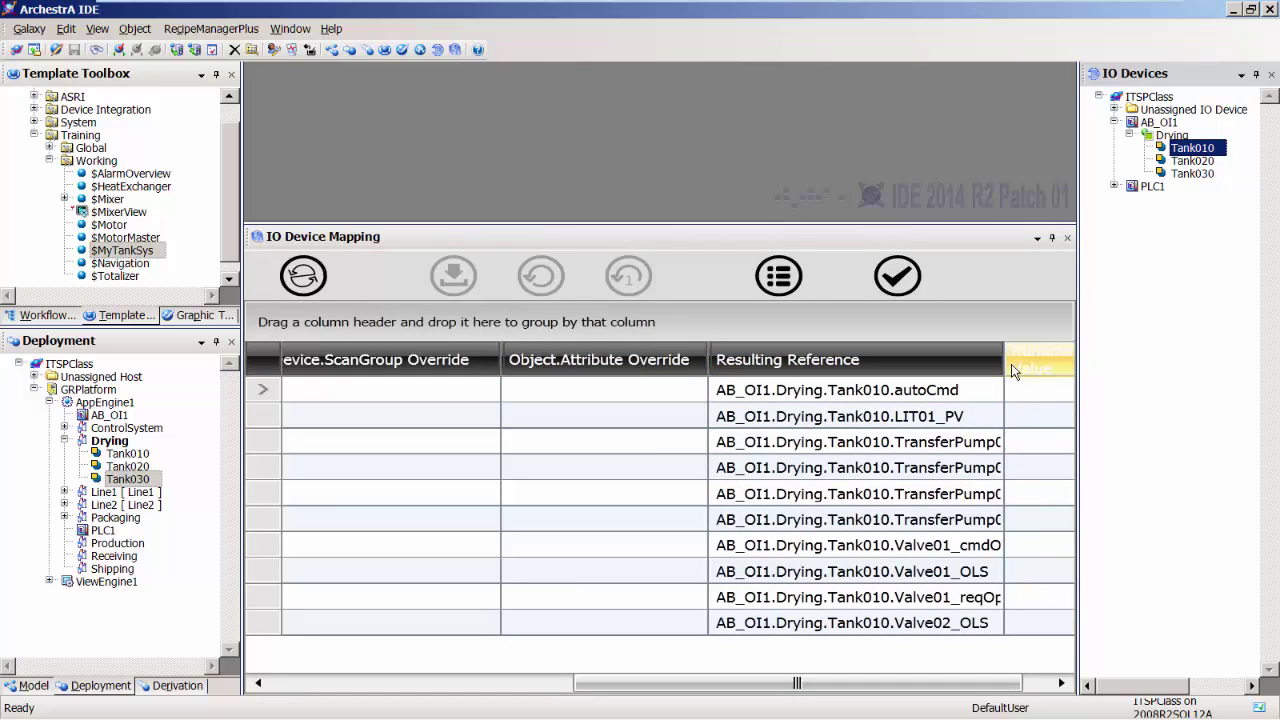
drag(1003, 353, 1076, 354)
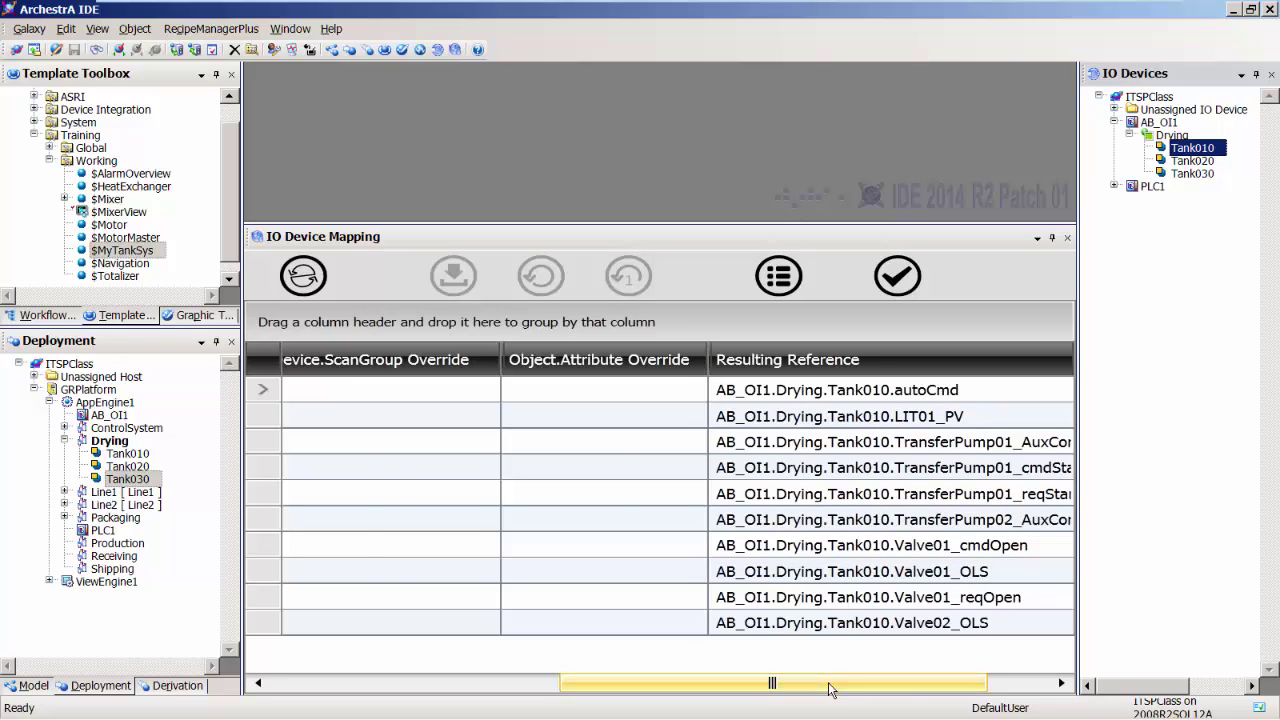
drag(771, 683, 833, 683)
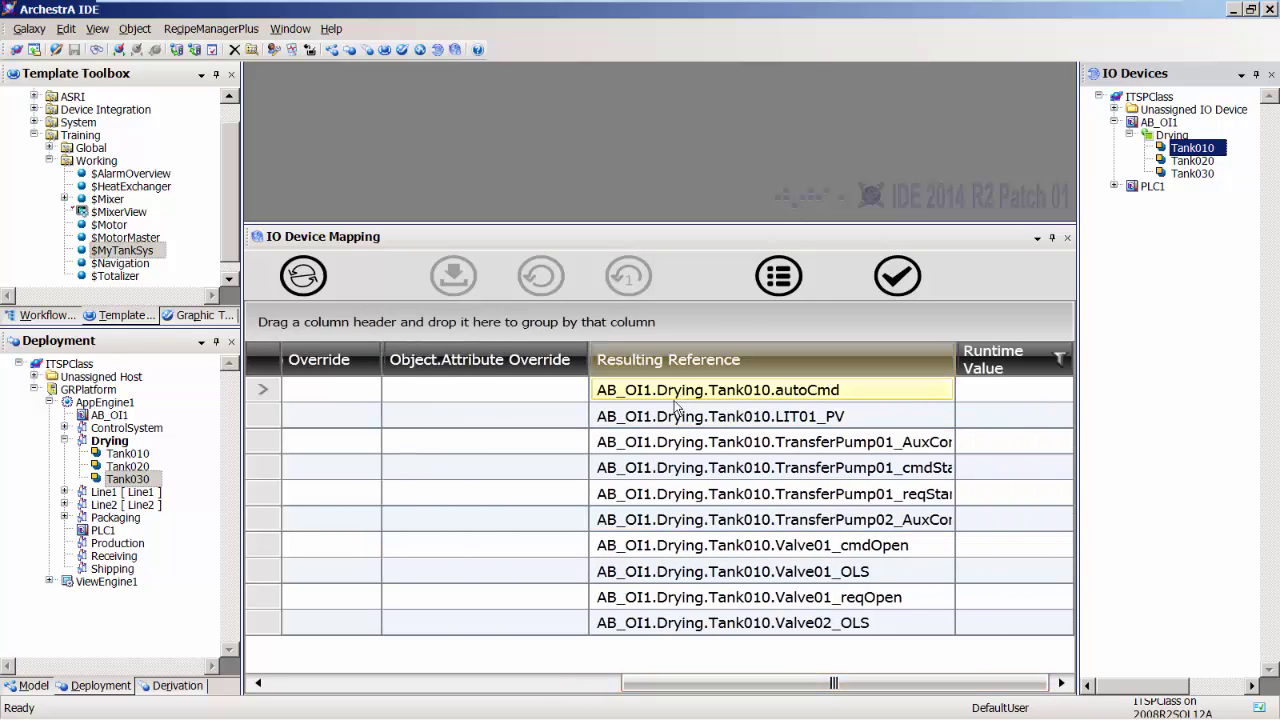
Validate the I/O references of Tank010, Tank020 and Tank030 in turn to check their runtime values.
click(895, 278)
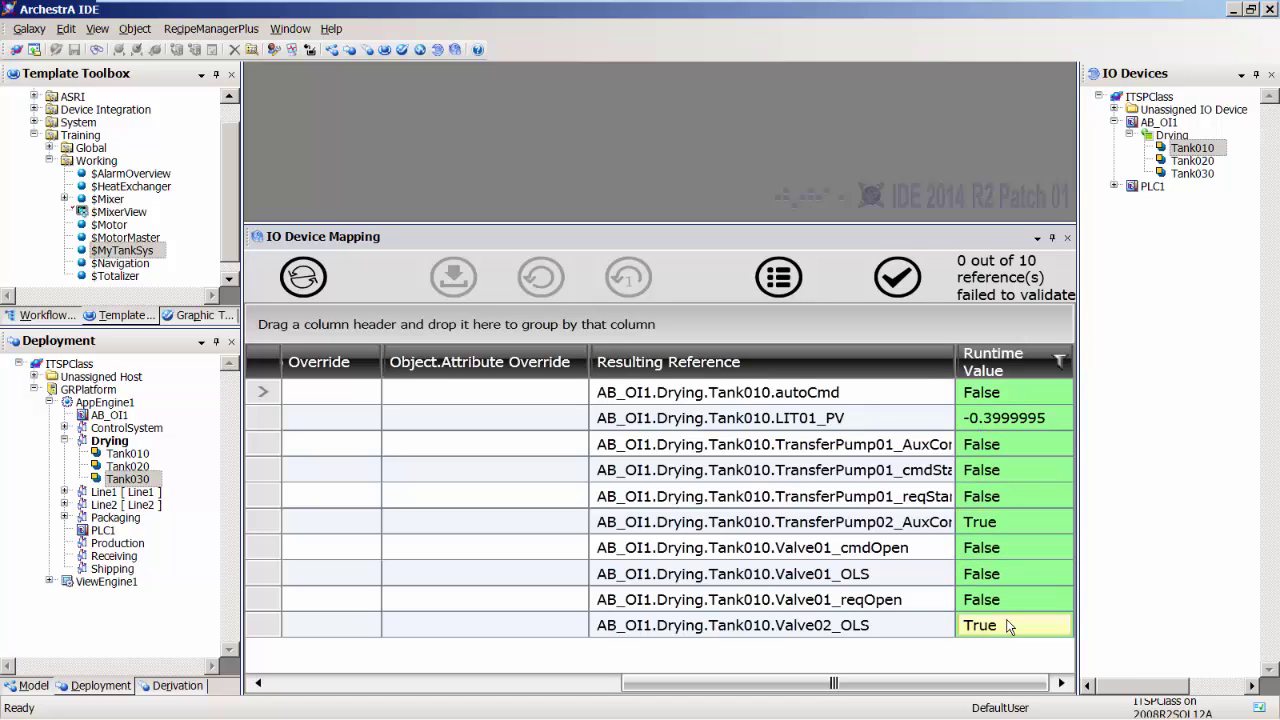
click(900, 278)
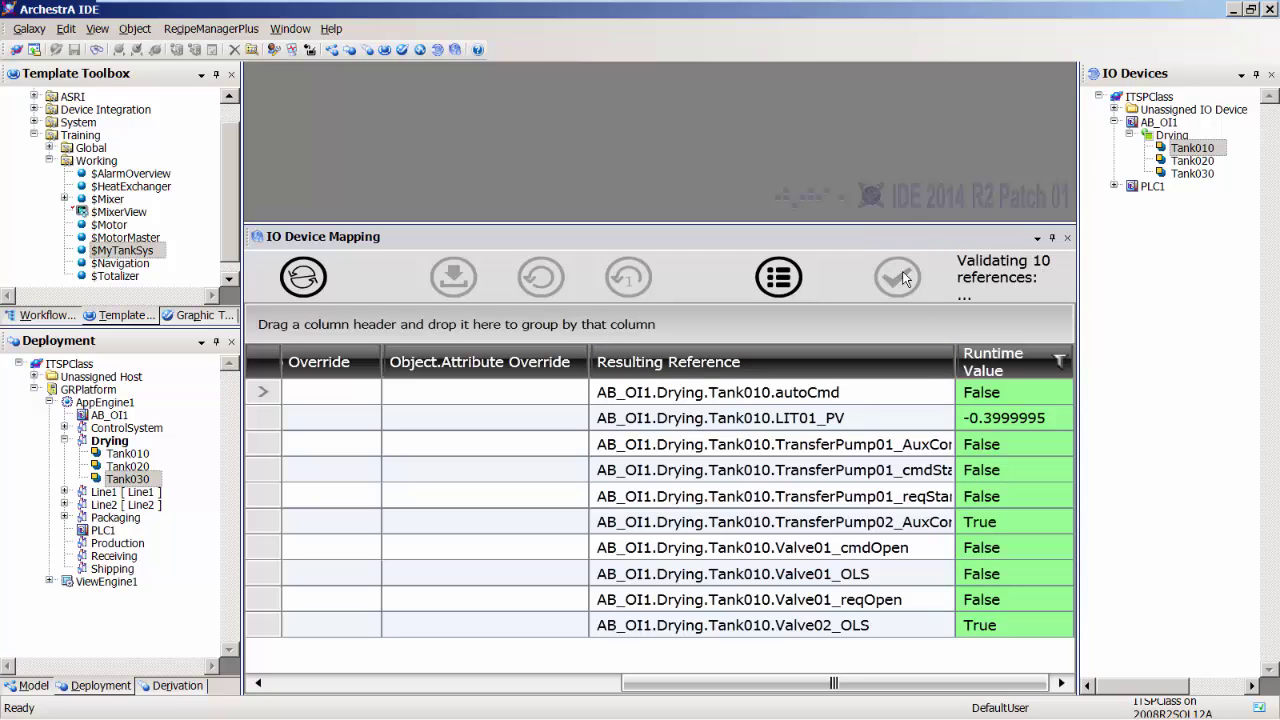
click(1196, 161)
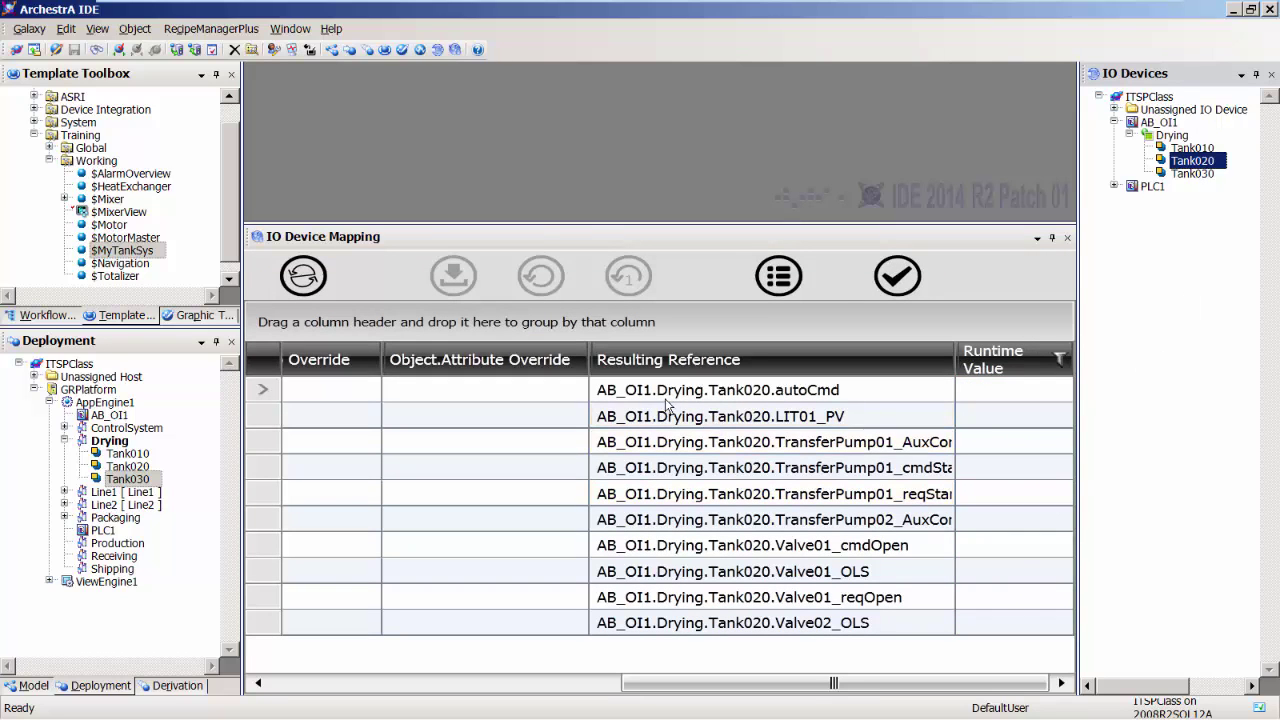
click(897, 276)
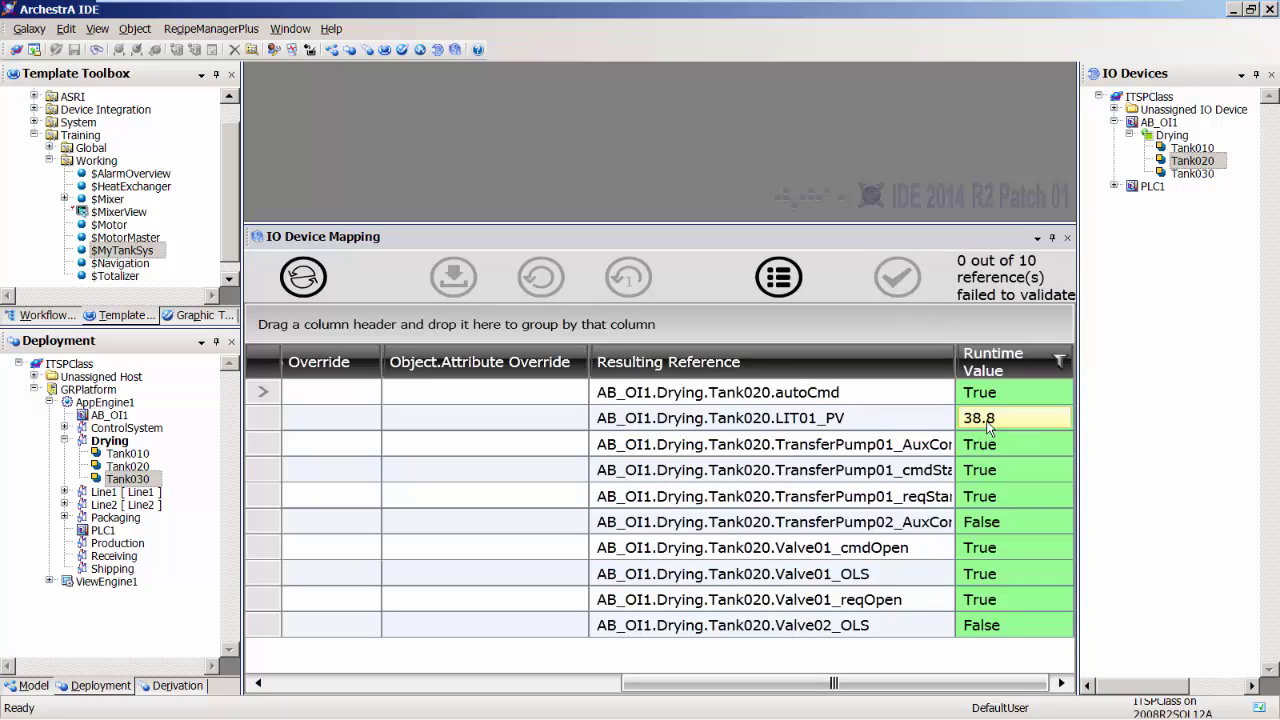
click(896, 288)
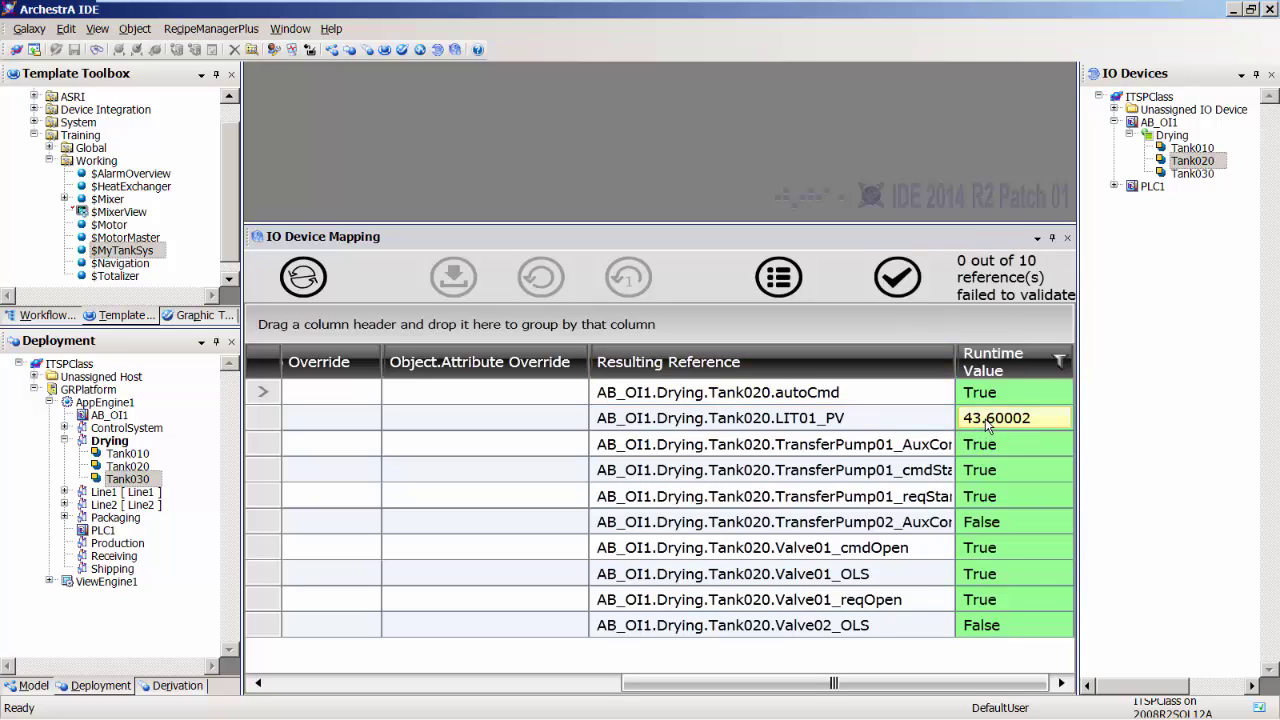
click(1190, 174)
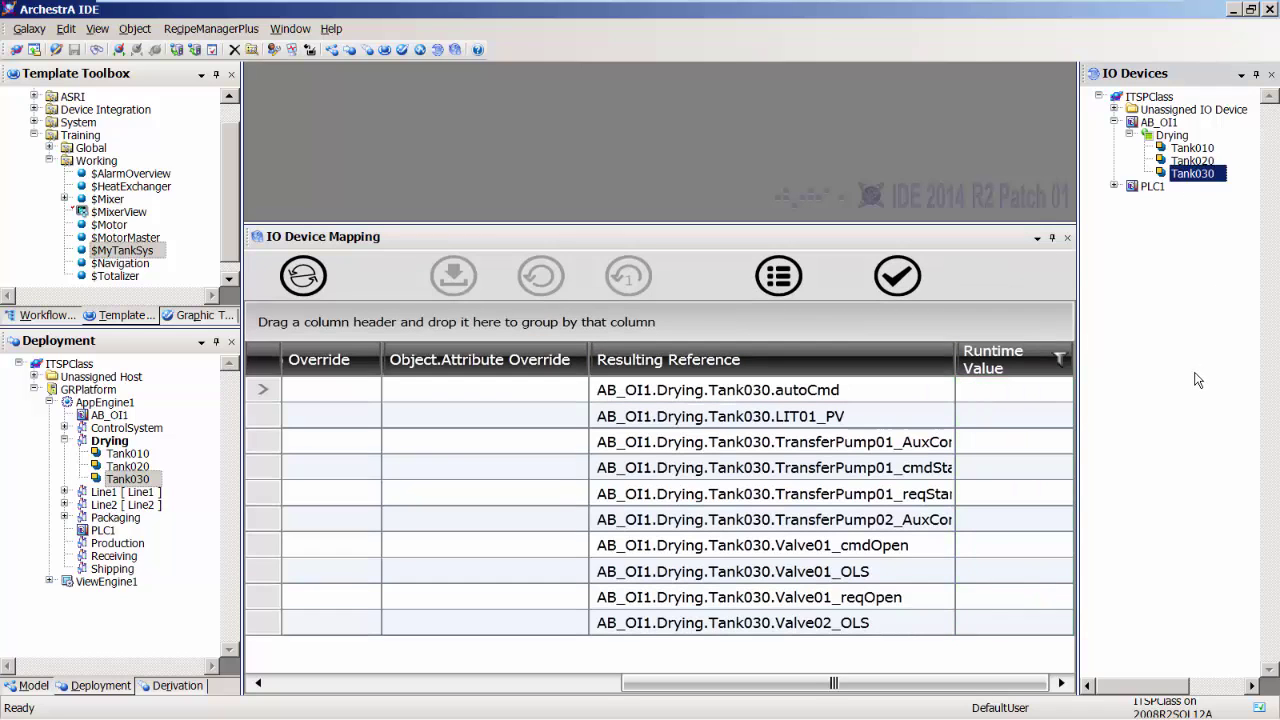
click(909, 291)
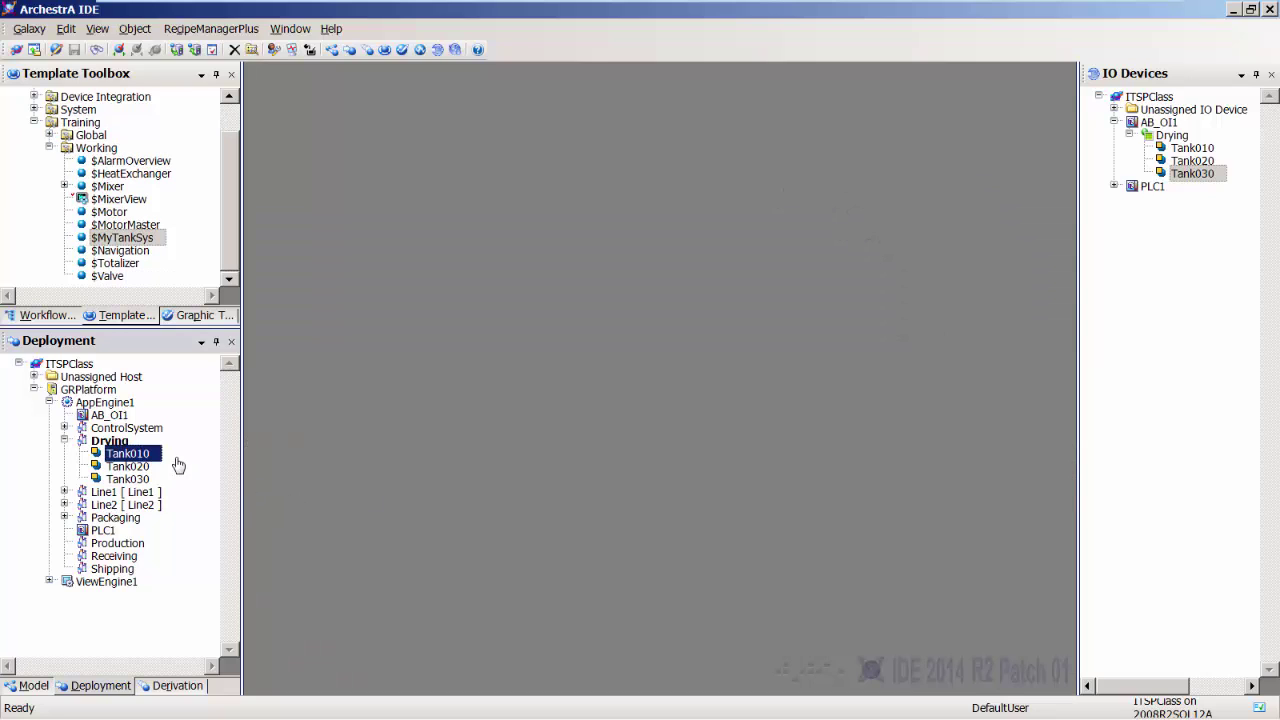
Deploy the Tank010, Tank020 and Tank030 instances together and close the deployment report.
click(139, 468)
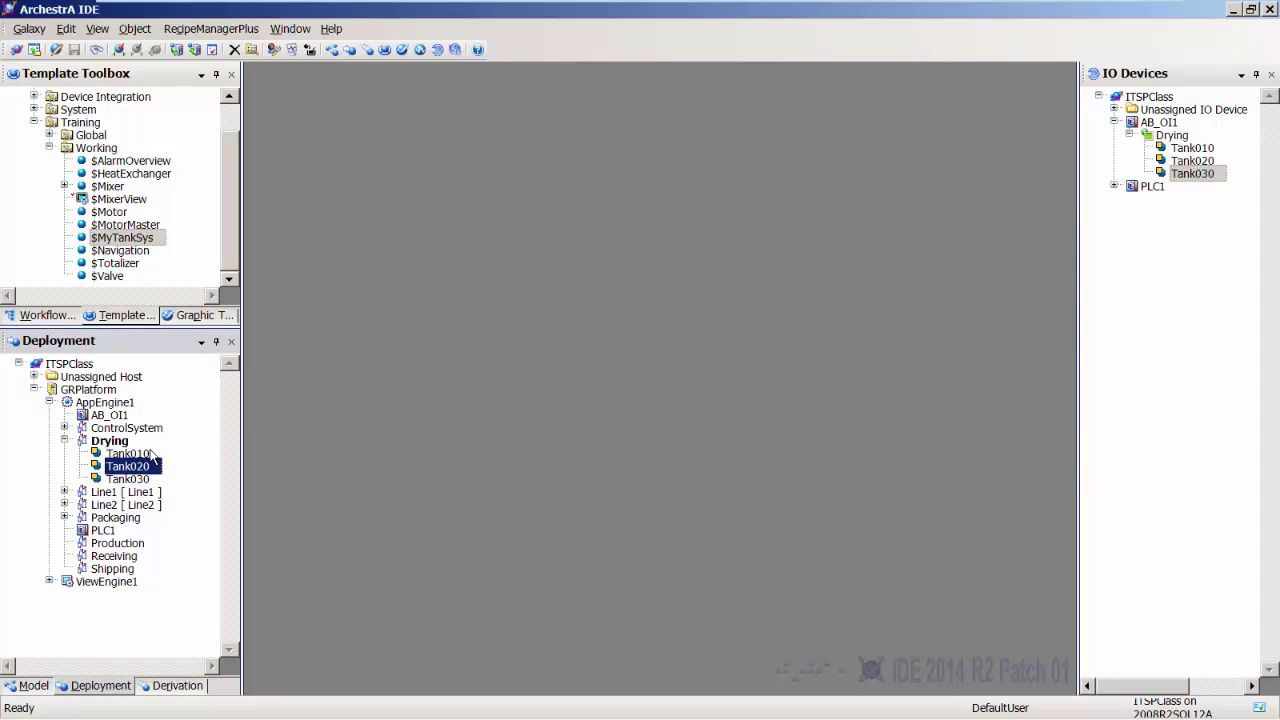
click(153, 455)
shift+click(142, 481)
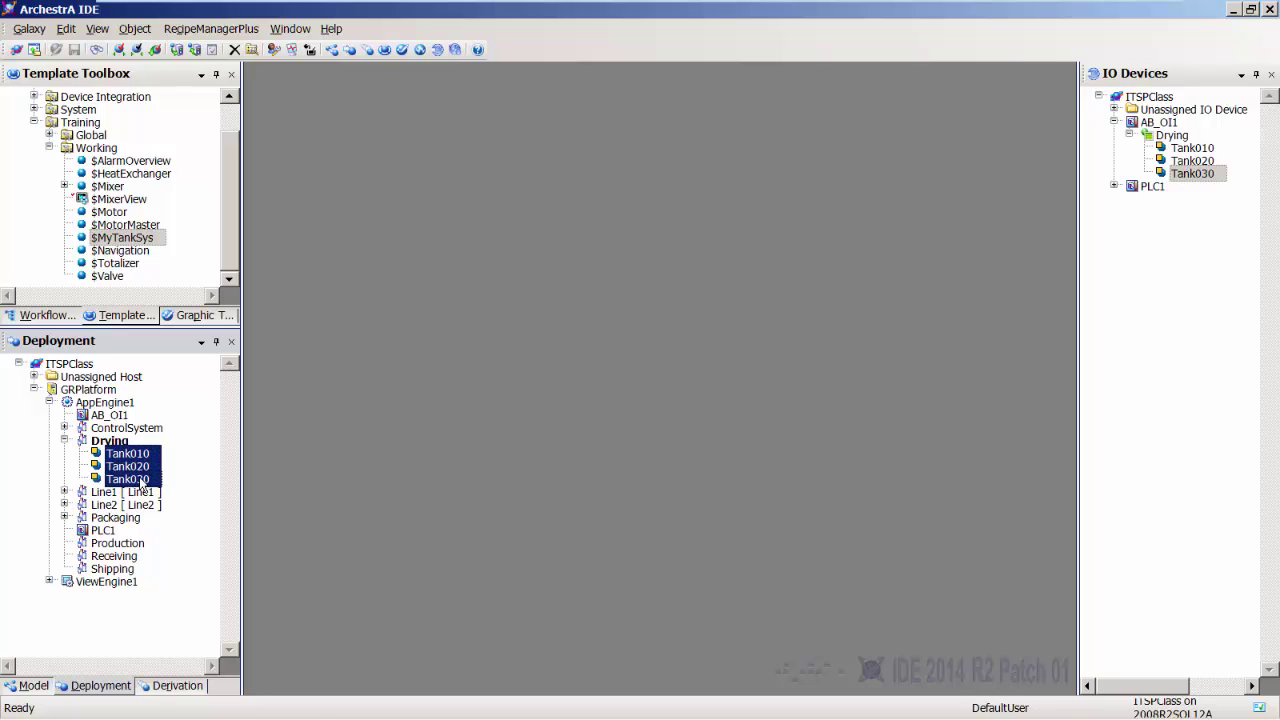
right_click(142, 481)
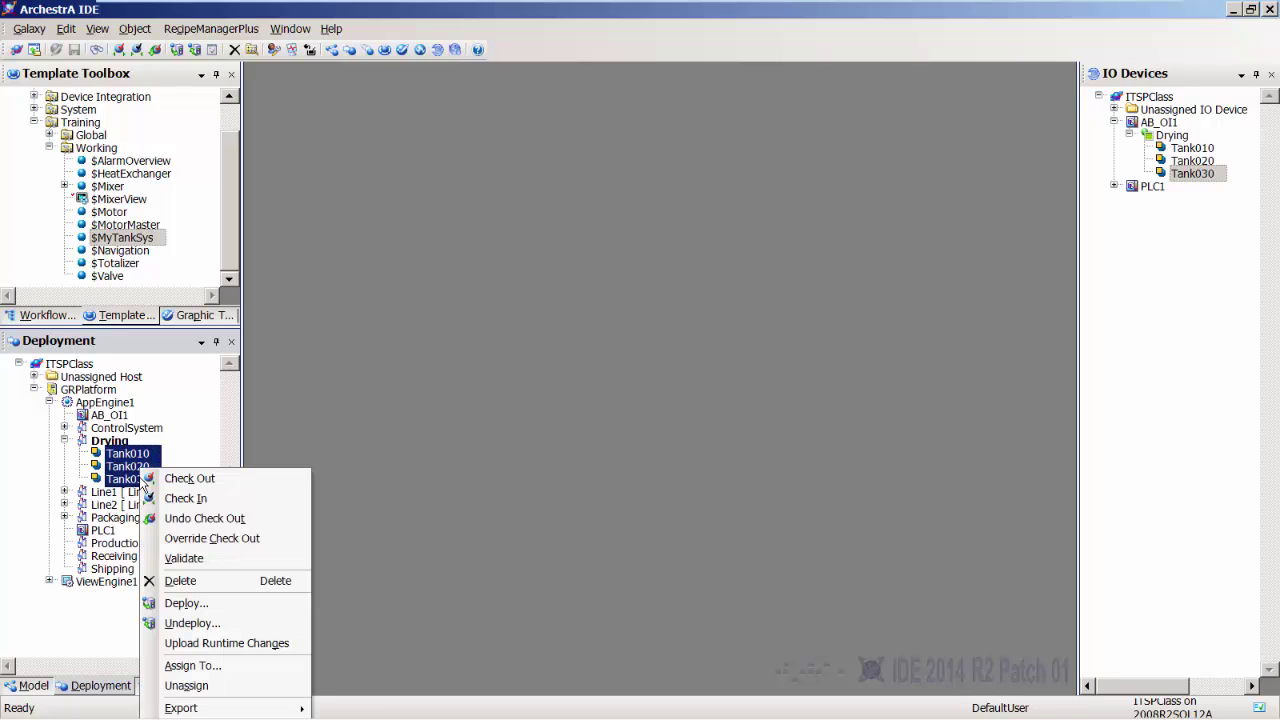
click(257, 604)
click(757, 511)
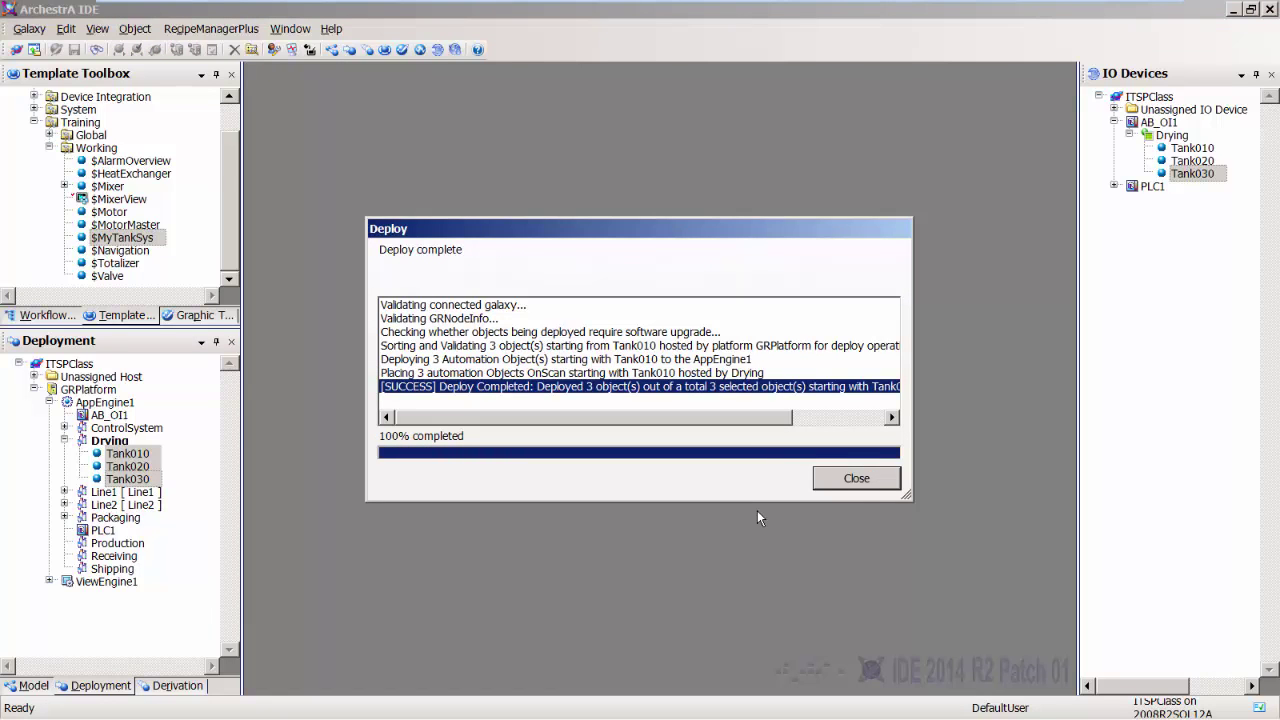
click(869, 480)
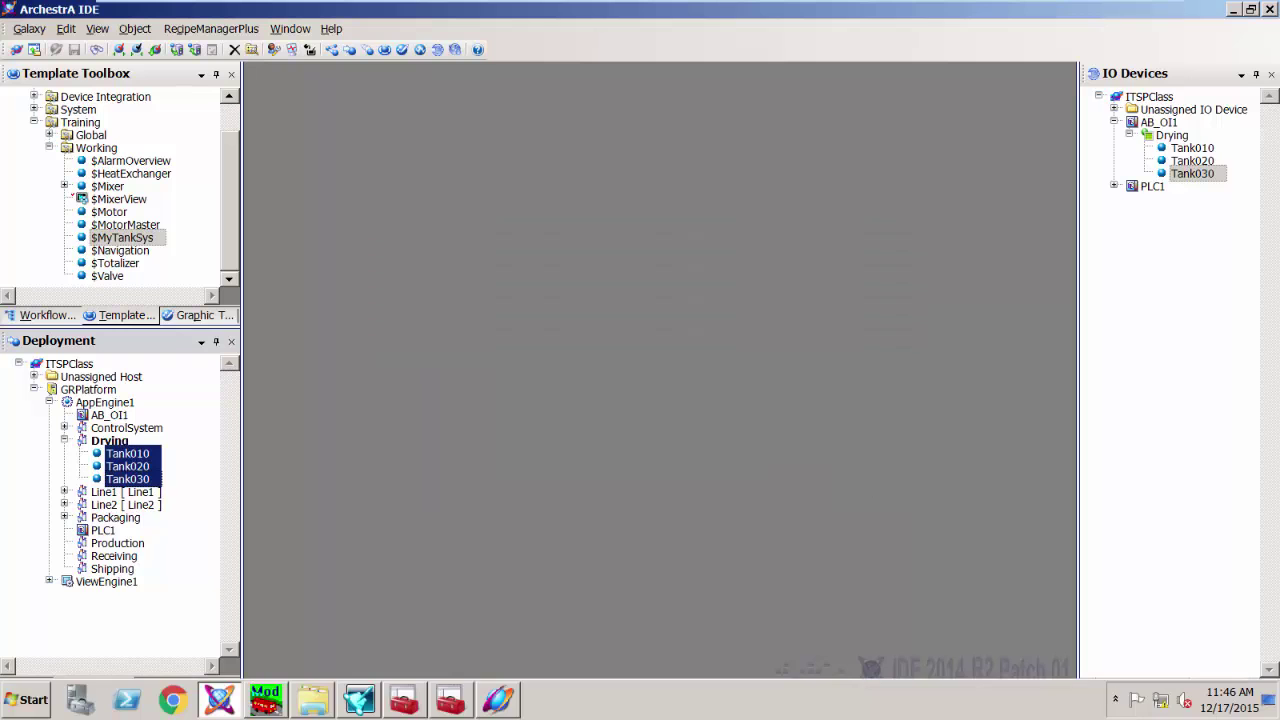
Switch to Object Viewer to check the live LIT01_PV values of the three tanks, and return to ArchestrA IDE.
click(510, 700)
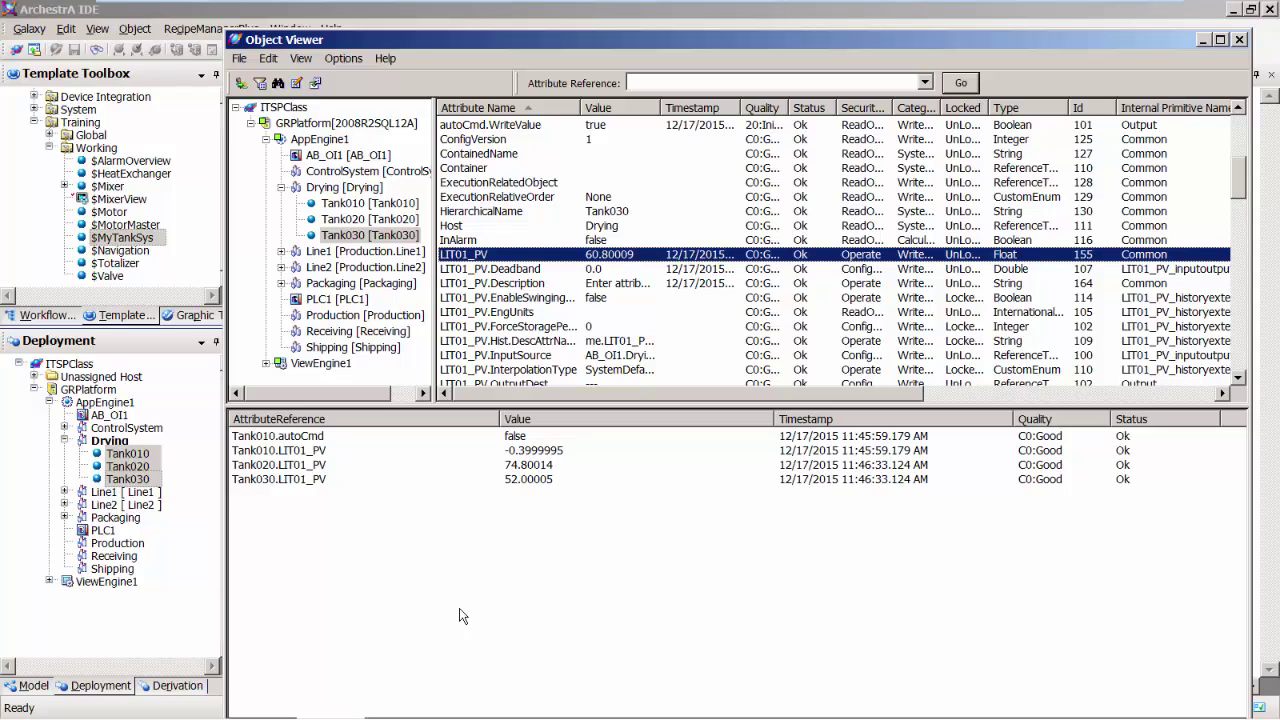
click(1203, 40)
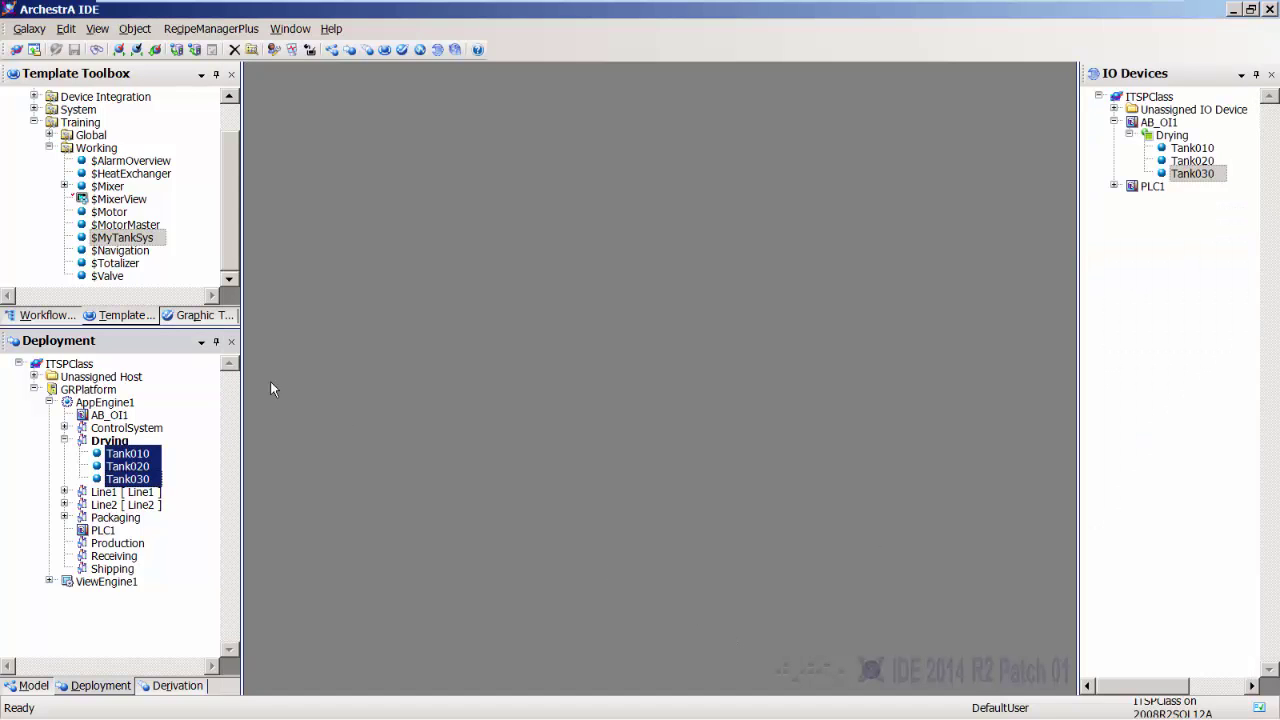
Create an instance of the $MyTankSys template in the Drying area and name it Tank040.
right_click(132, 240)
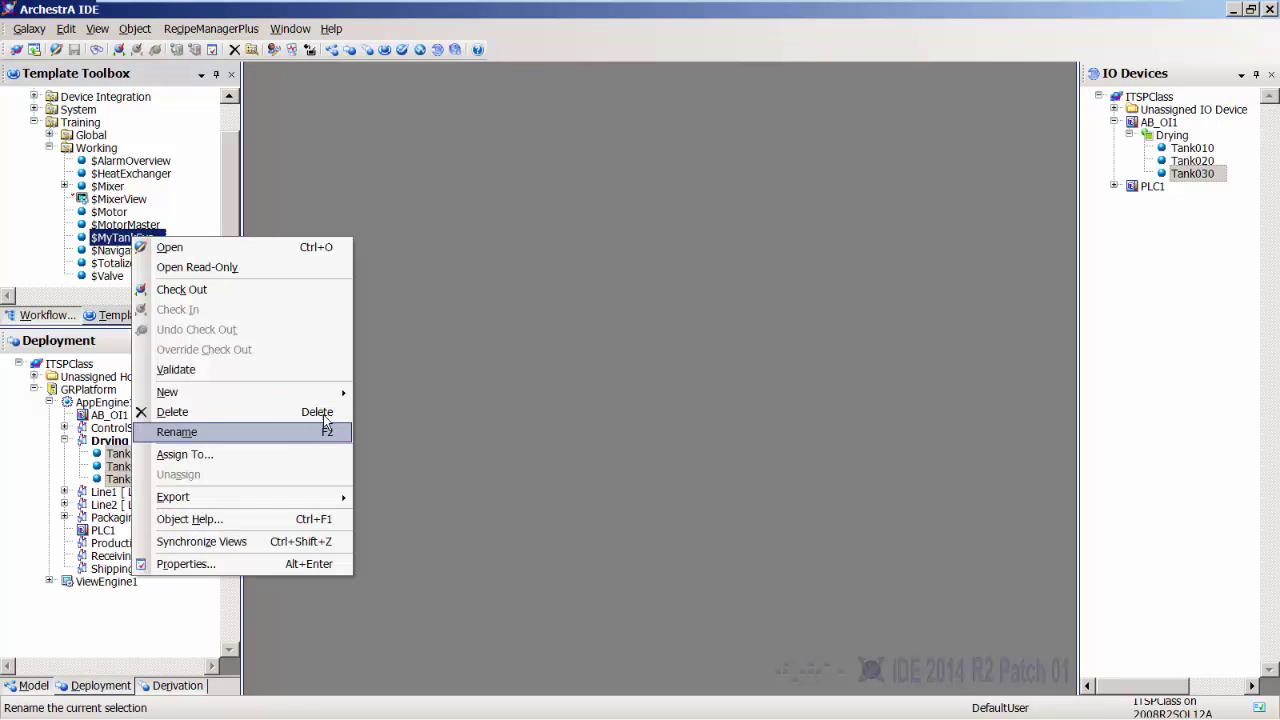
mouse_move(320, 392)
click(395, 392)
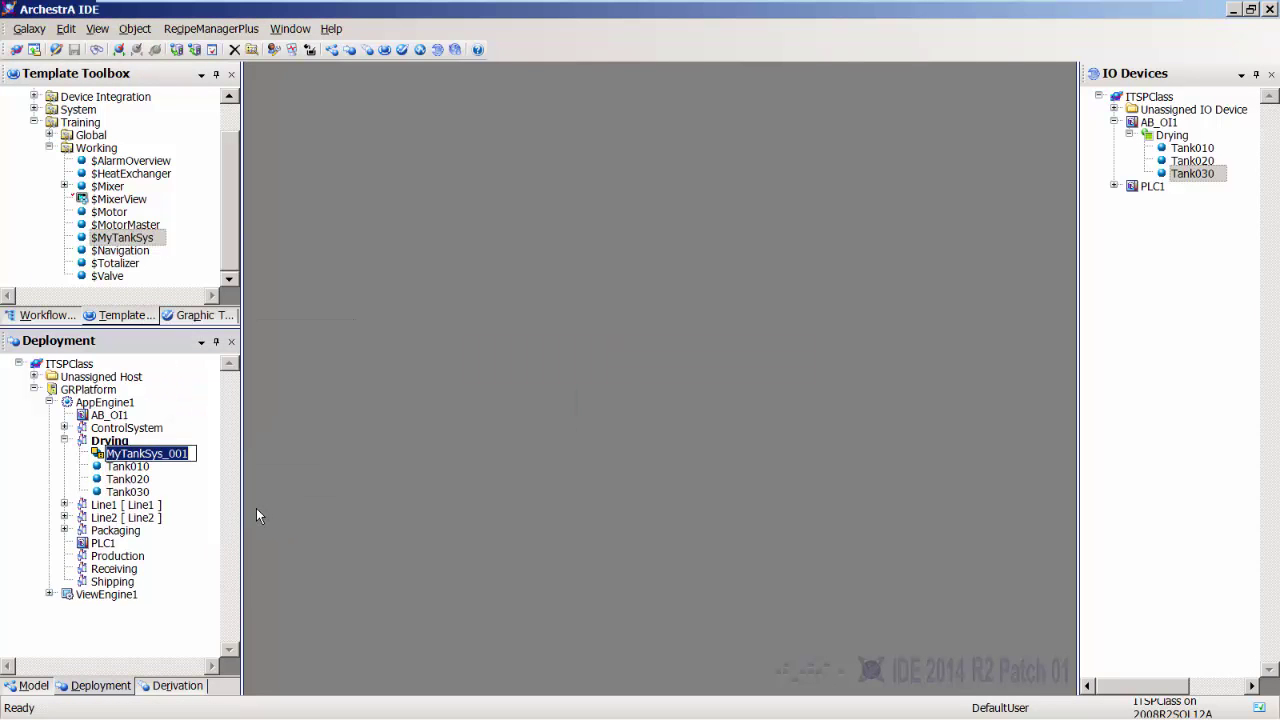
text(Tank)
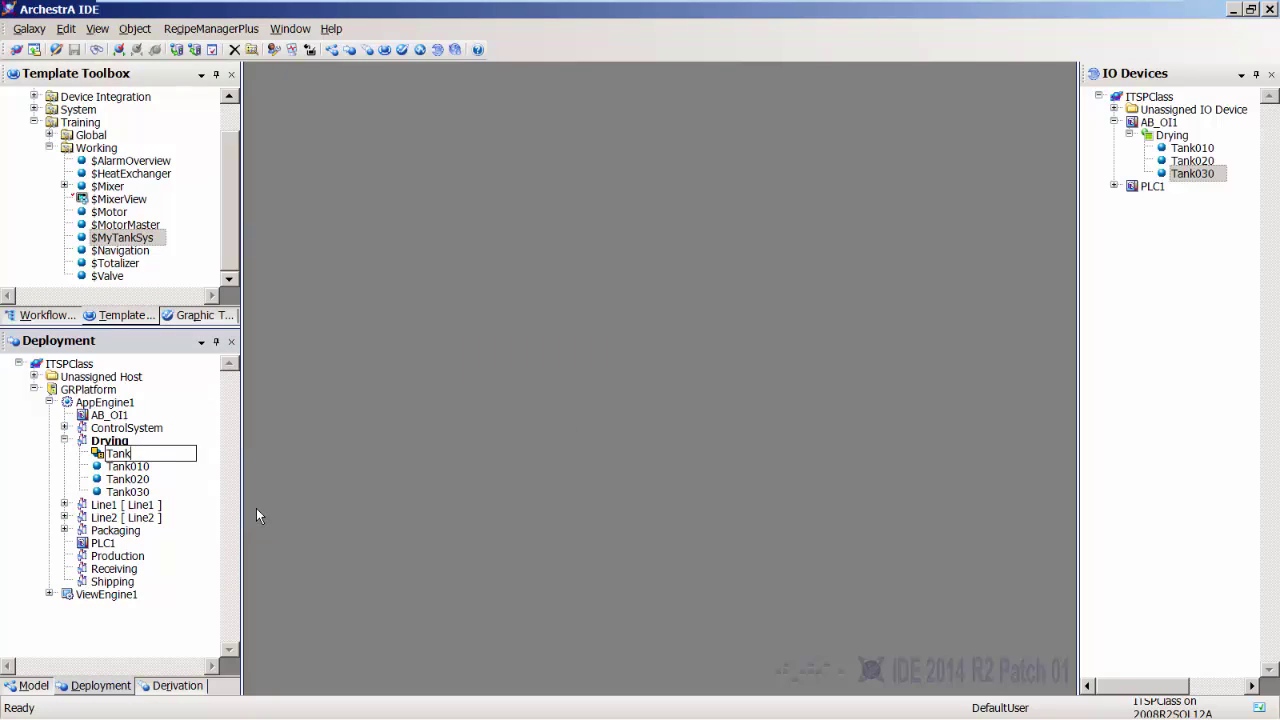
text(040)
key(Return)
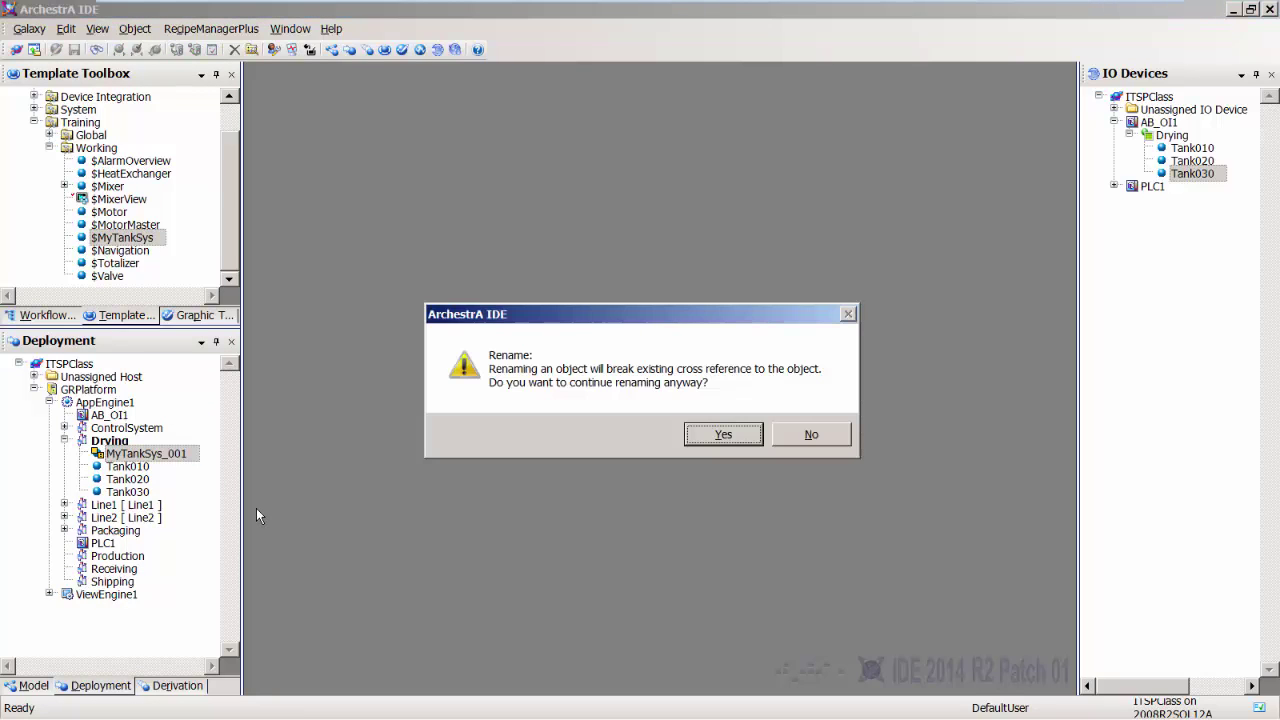
click(742, 430)
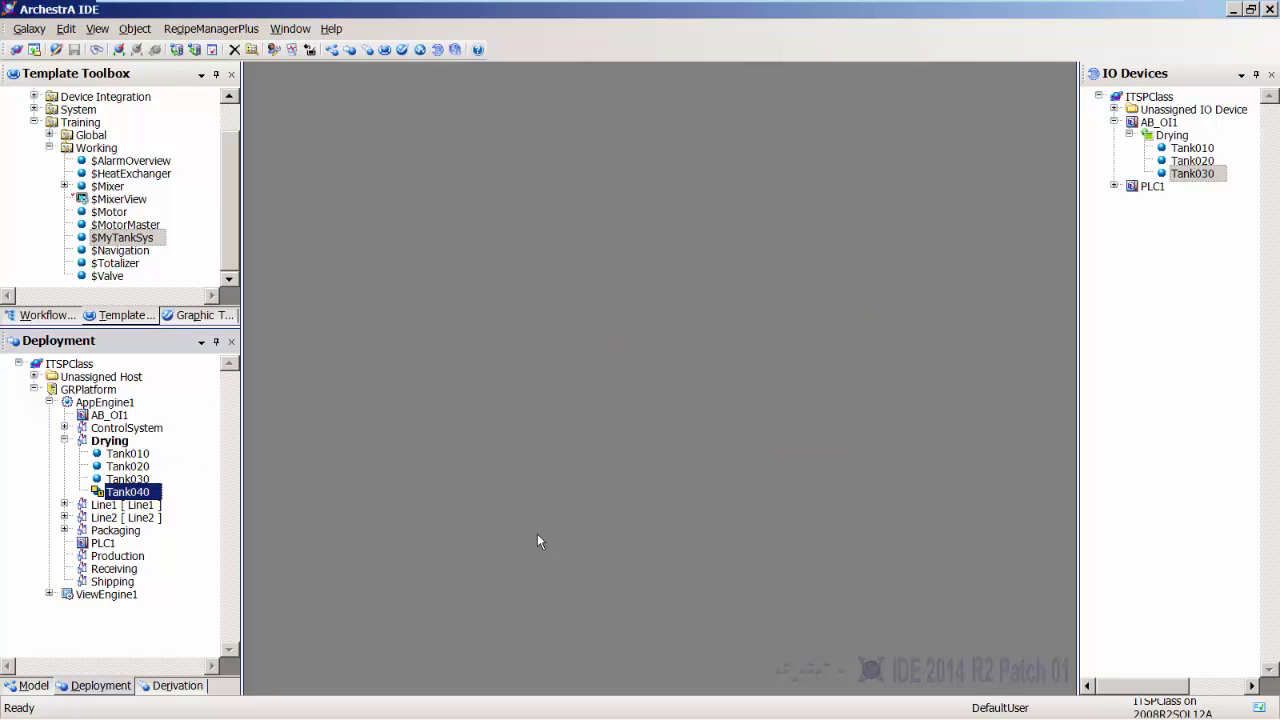
Assign Tank040 to the Drying scan group of AB_OI1 and deploy the instance.
right_click(142, 495)
key(Escape)
drag(142, 497, 1166, 136)
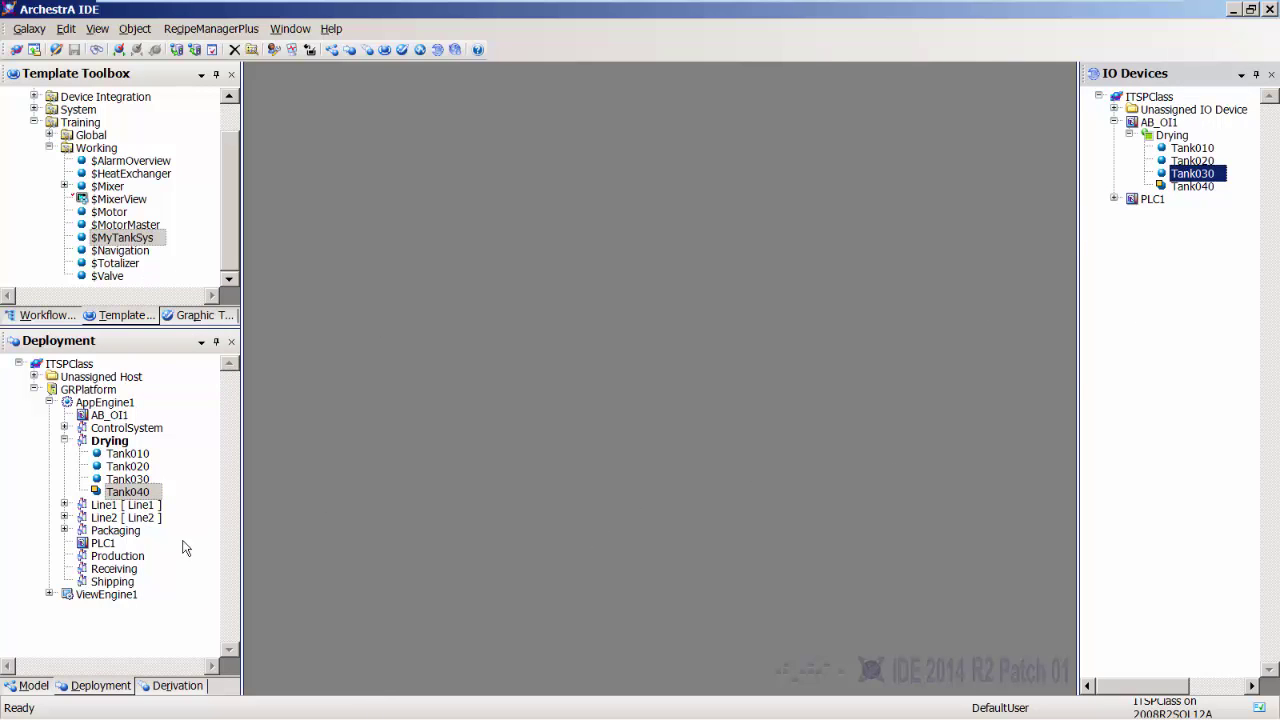
right_click(143, 500)
click(216, 496)
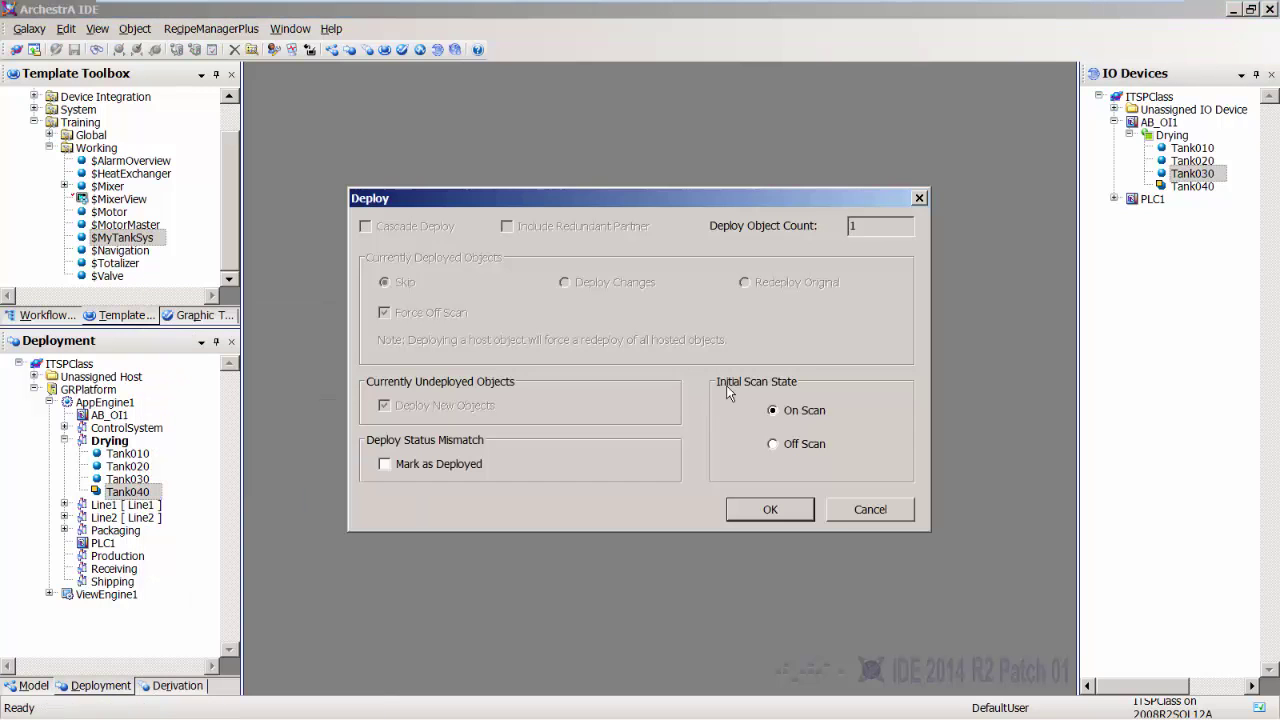
click(778, 506)
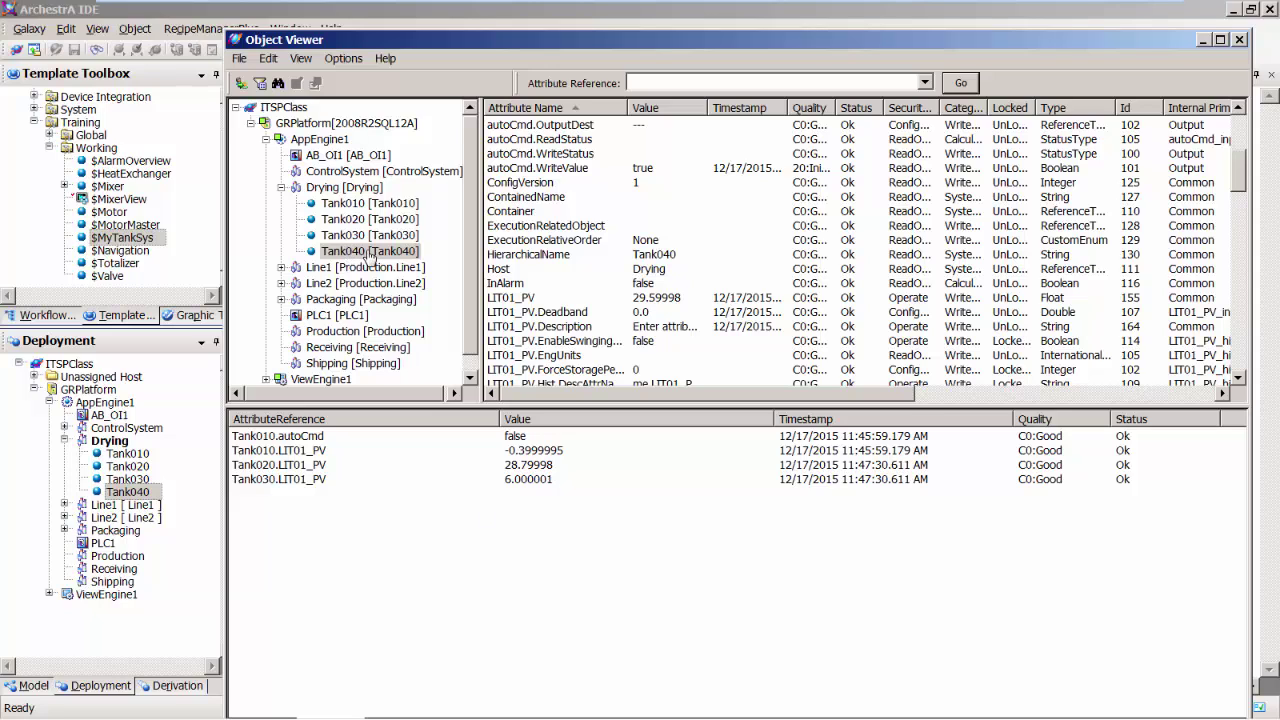
In Object Viewer, add Tank040's LIT01_PV attribute to the watch list to check its live value, and close the viewer.
right_click(512, 300)
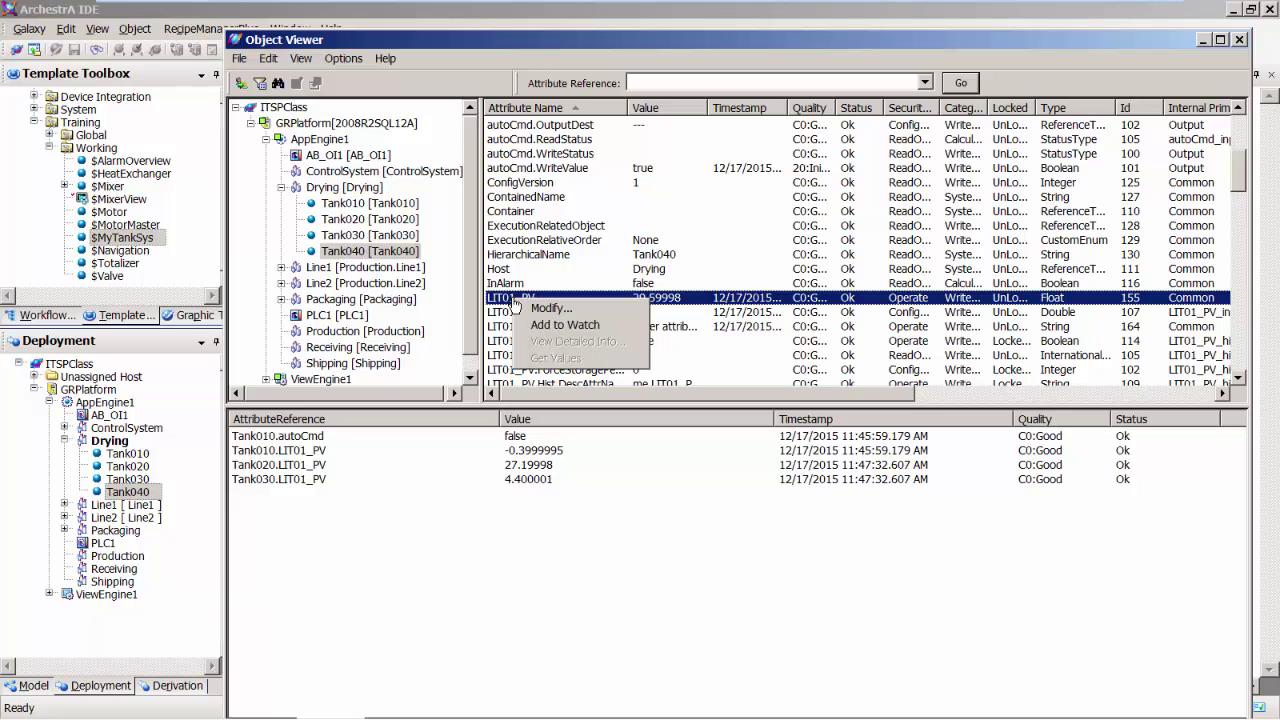
click(555, 326)
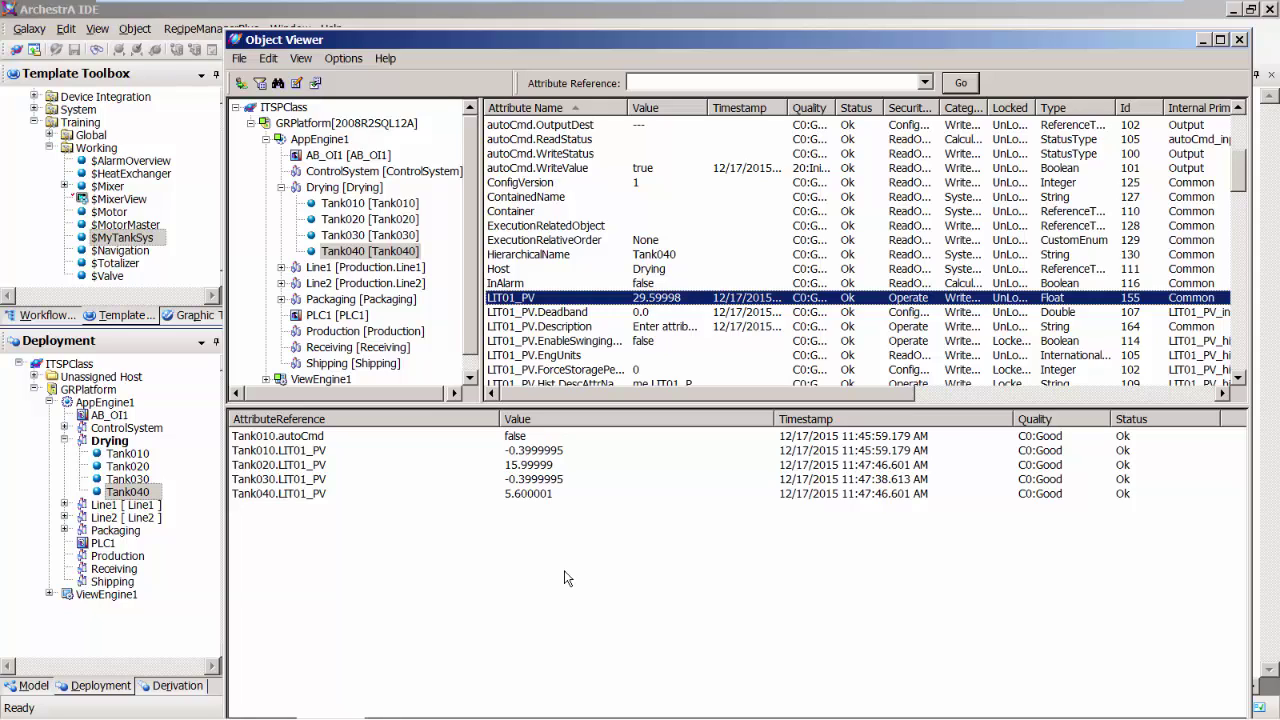
click(1239, 39)
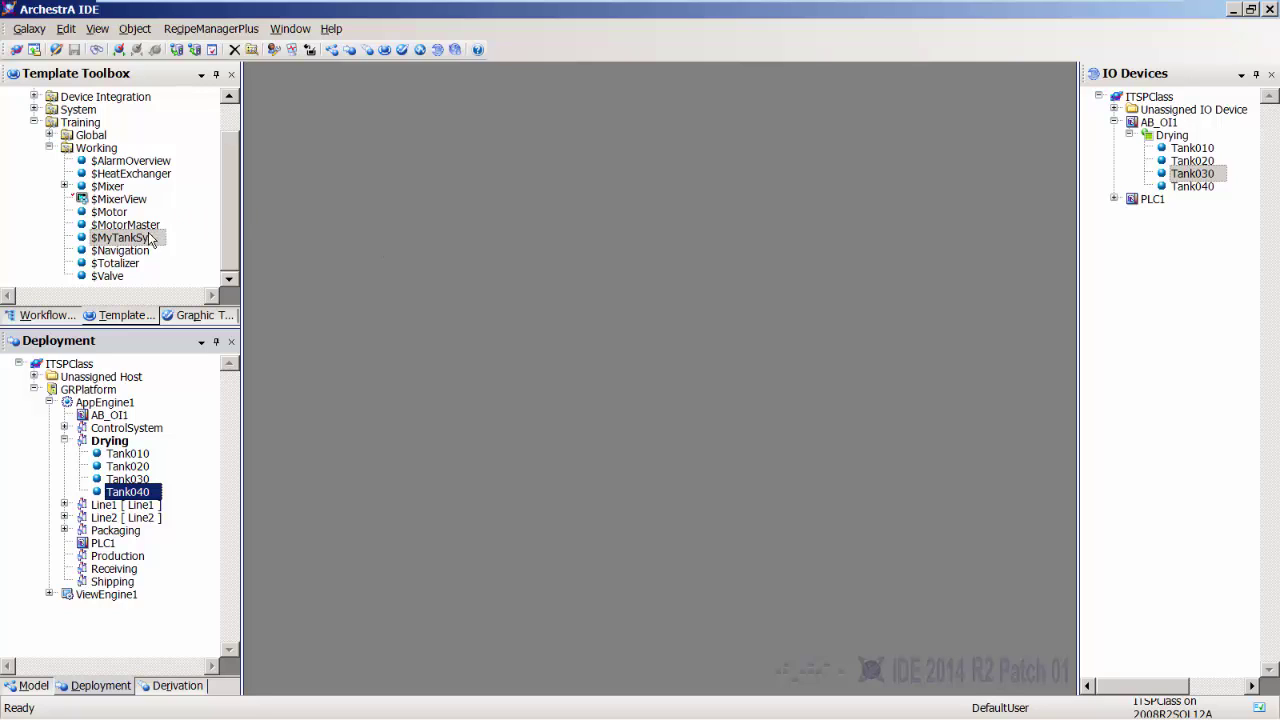
Return to ArchestrA IDE and open the $MyTankSys template to examine its attributes.
click(136, 238)
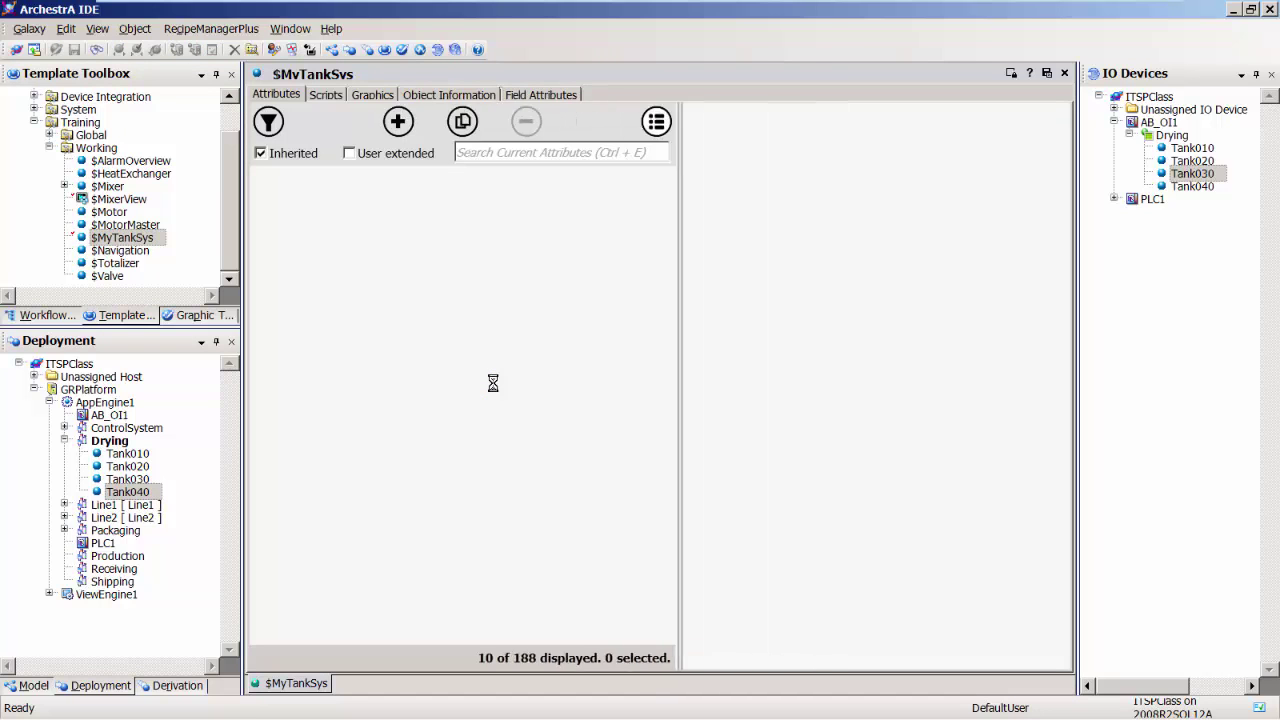
drag(601, 282, 668, 284)
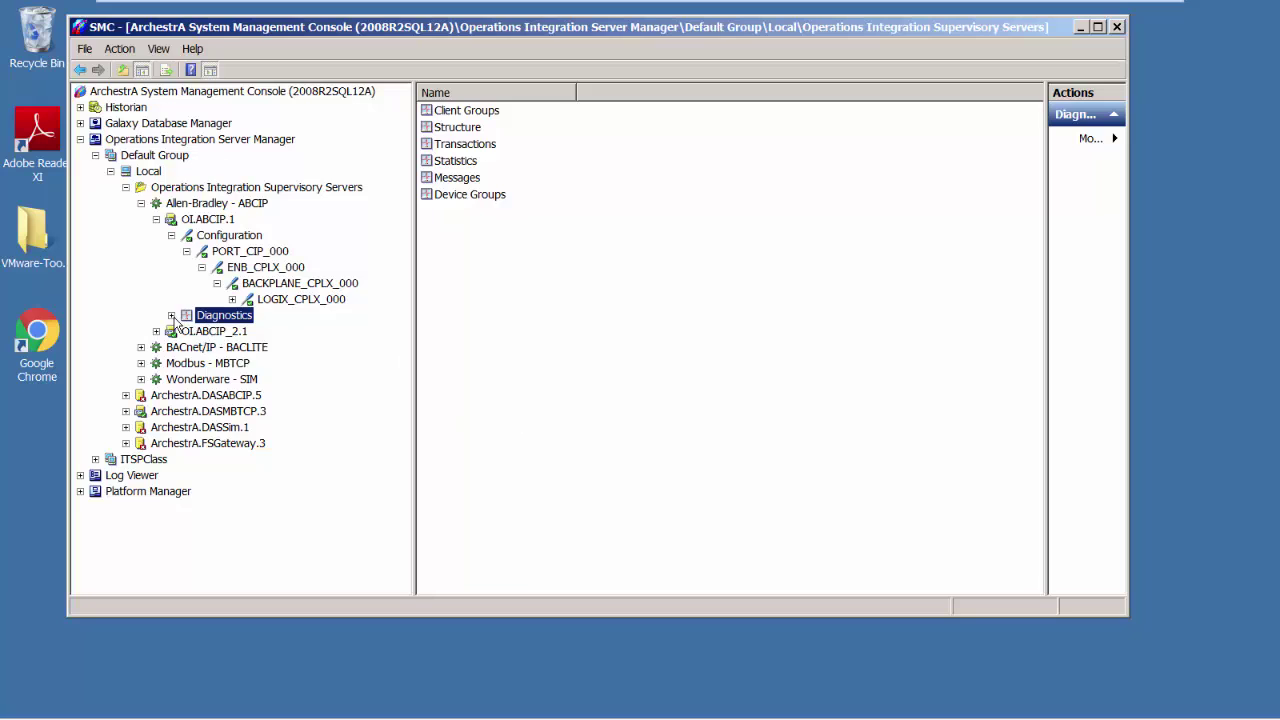
In the System Management Console, show the Drying device group in the OI.ABCIP.1 diagnostics, widening the Name column and item list to examine the tank items.
click(172, 315)
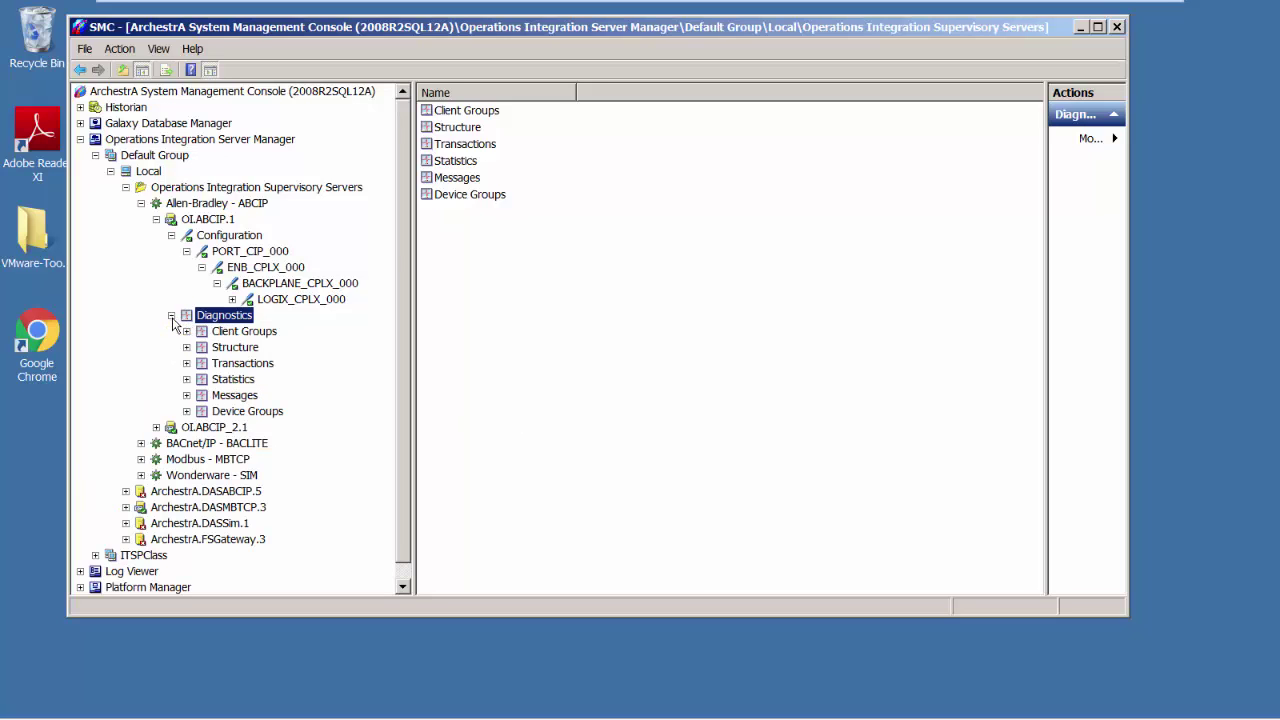
click(186, 411)
click(230, 430)
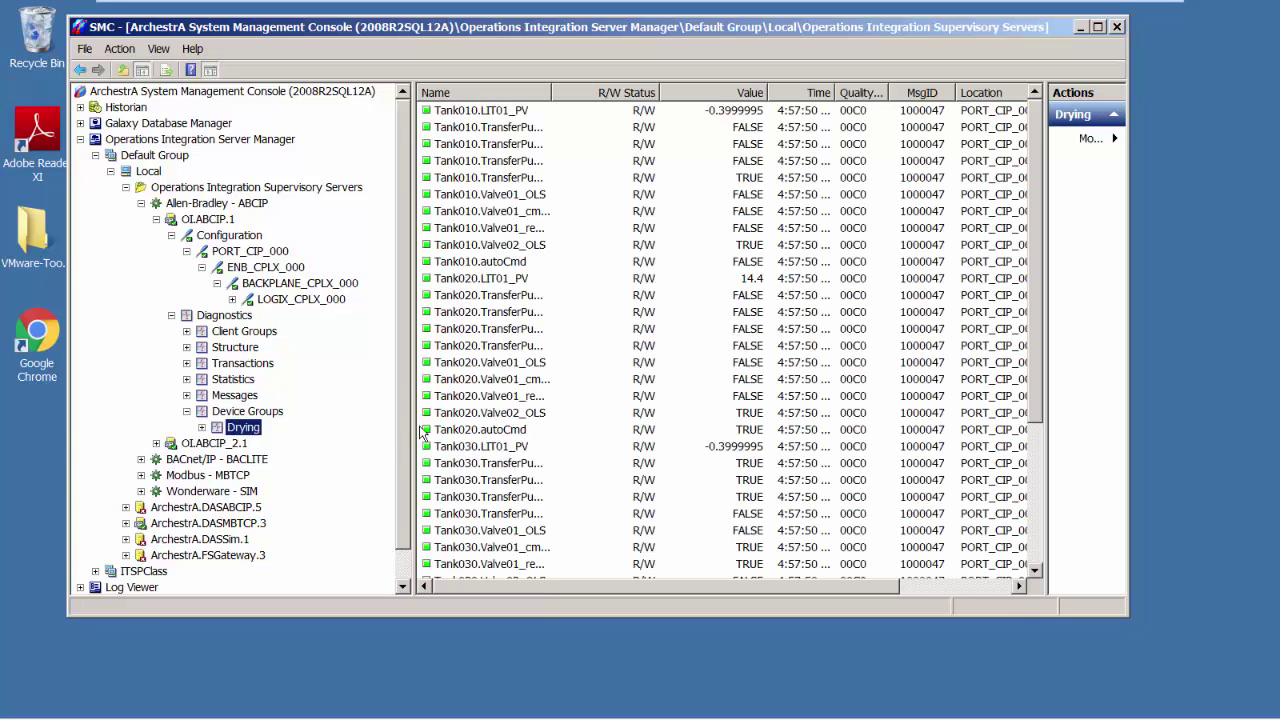
drag(551, 93, 613, 93)
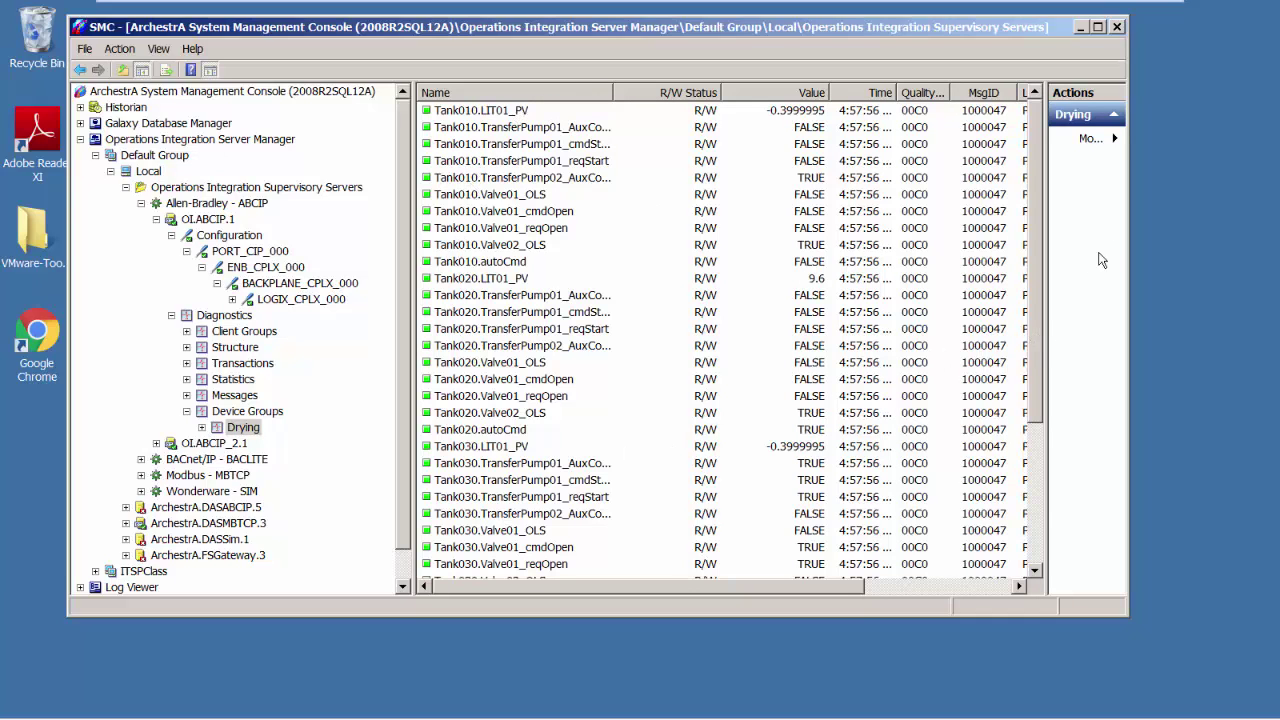
scroll(1040, 174, down, 4)
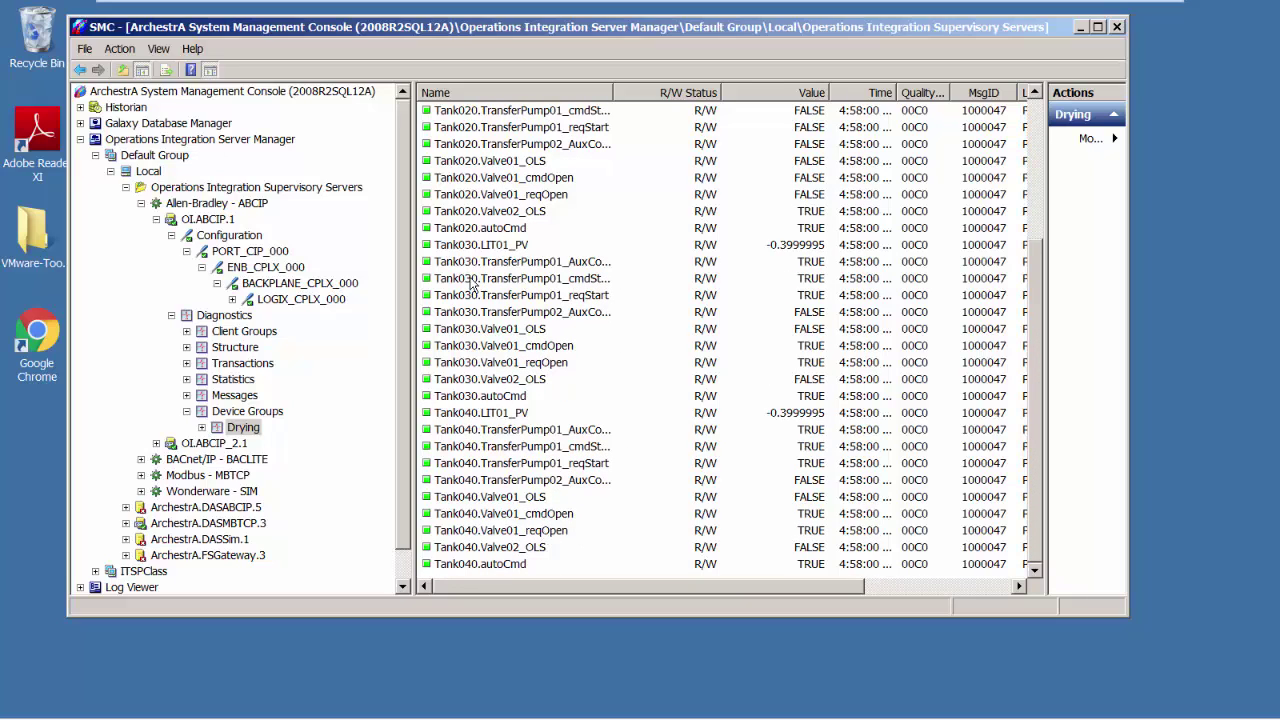
drag(412, 280, 337, 281)
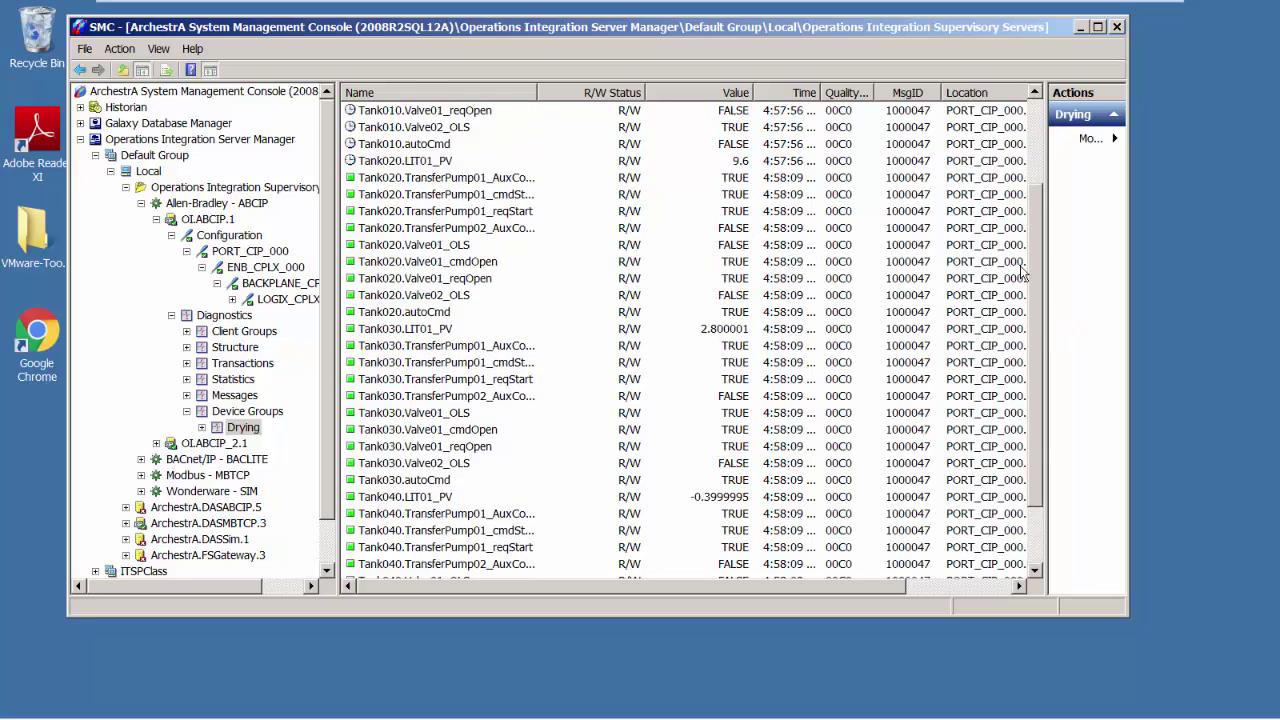
scroll(1020, 250, up, 4)
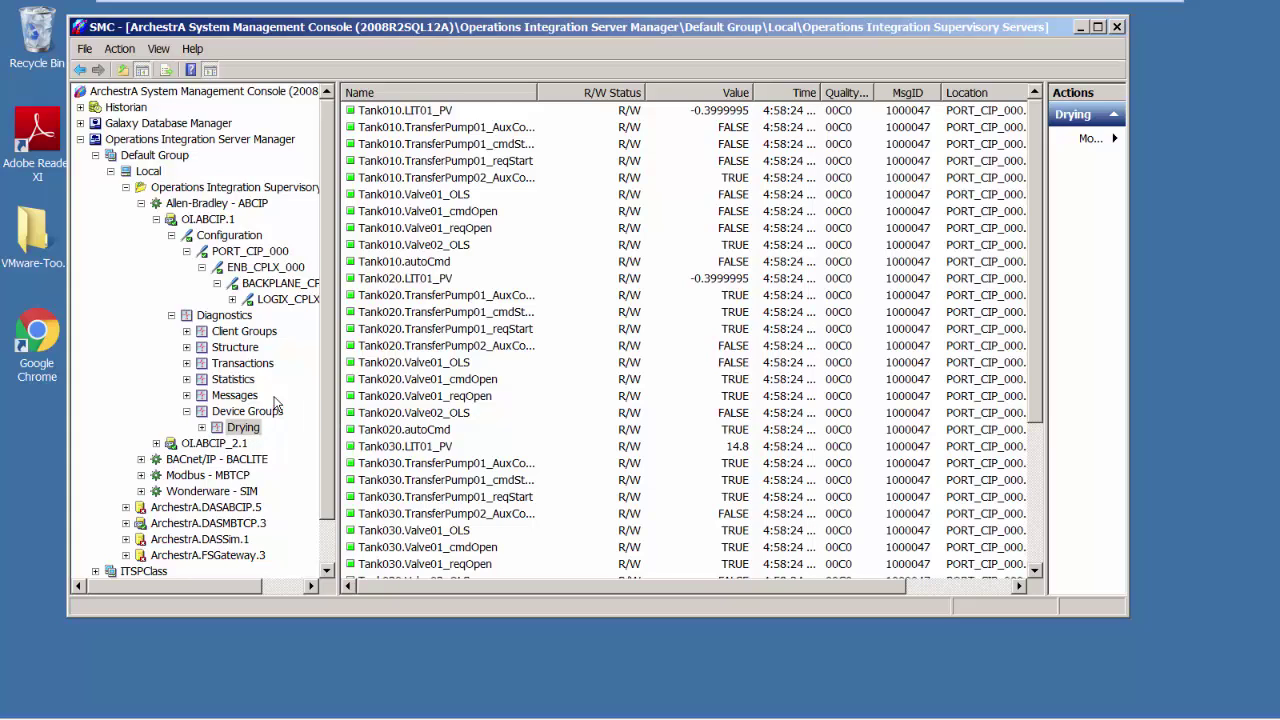
Check the OI.ABCIP.1 server's diagnostic statistics, and return to the Drying device group items.
click(243, 382)
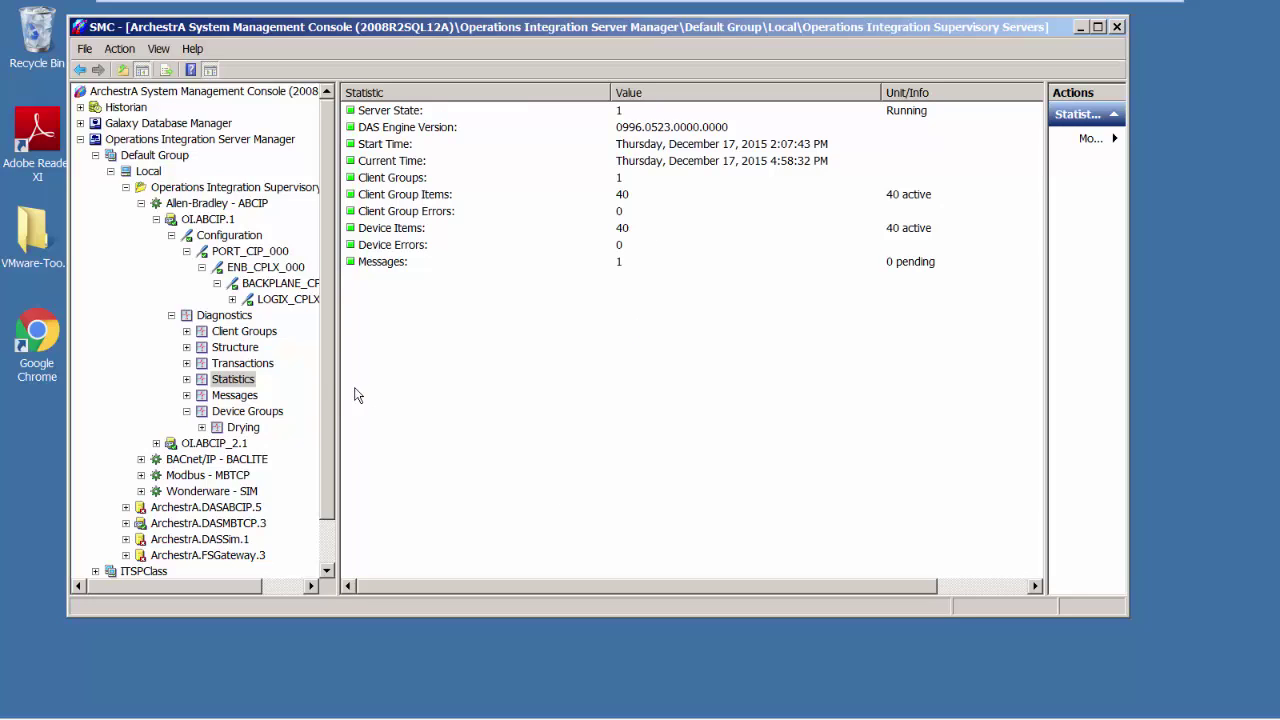
scroll(328, 396, down, 1)
click(246, 395)
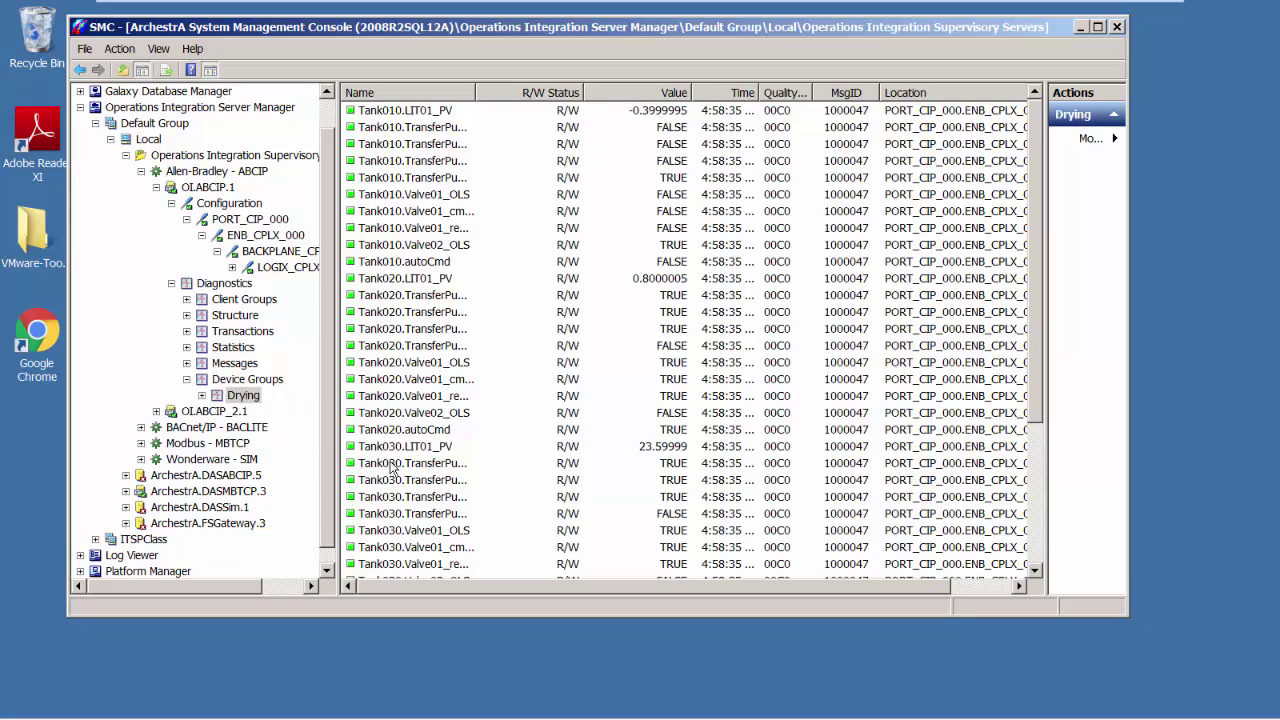